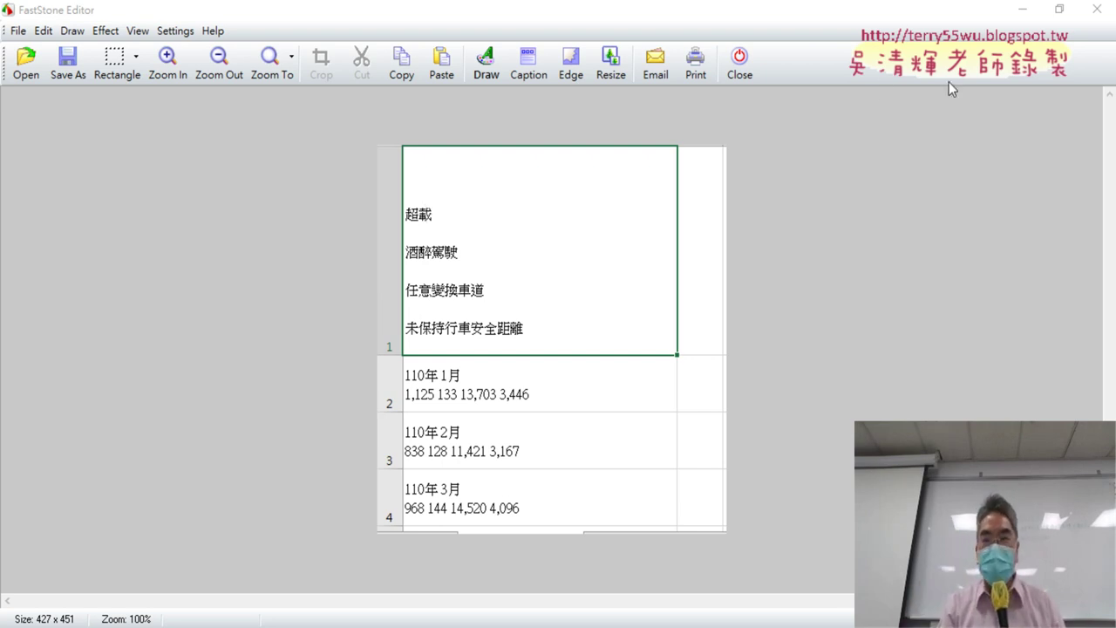
- Minimize the FastStone screenshot so the Excel workbook's 高速公路取締違規案件 sheet is visible
left_click(1023, 10)
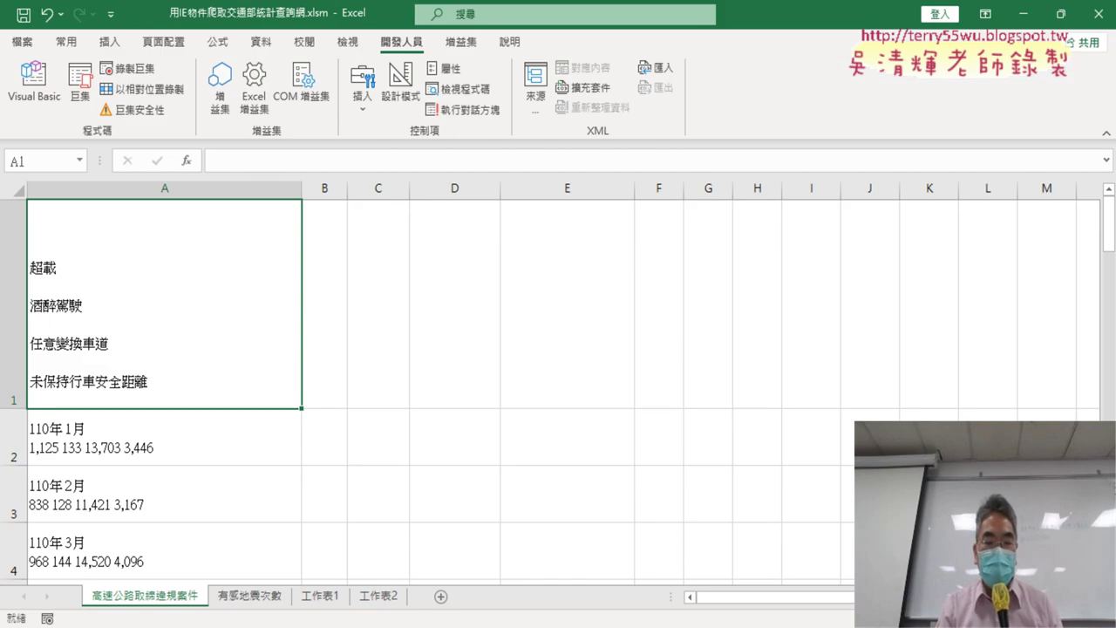
- On the stat.motc statistics page, inspect the 超載 header cell in DevTools
left_click(270, 545)
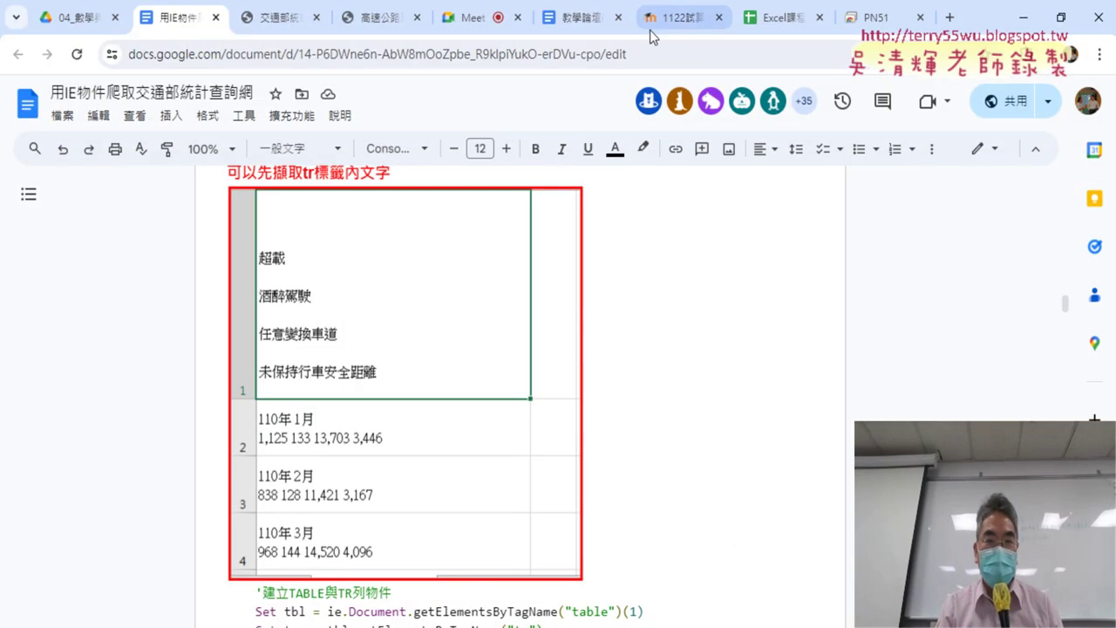
left_click(383, 25)
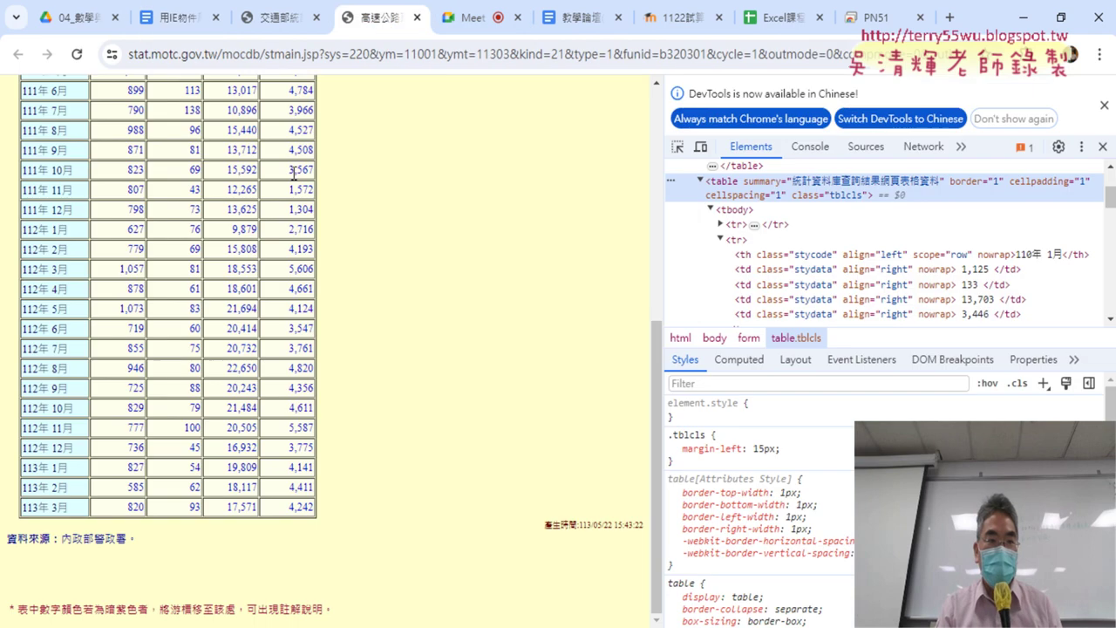
scroll(131, 190, "up", 5)
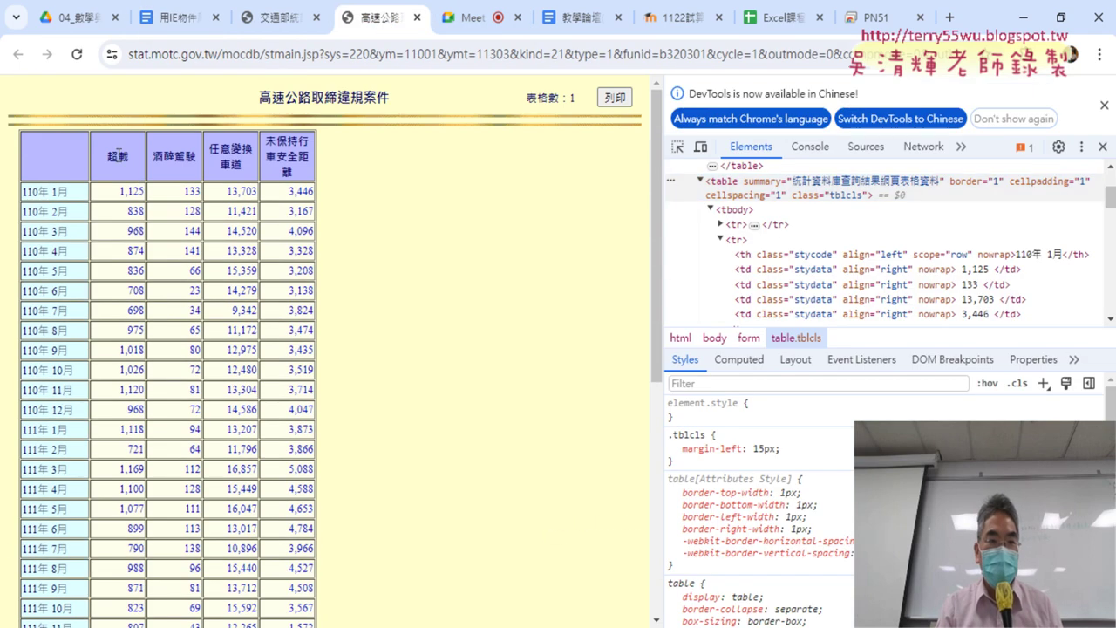
right_click(117, 155)
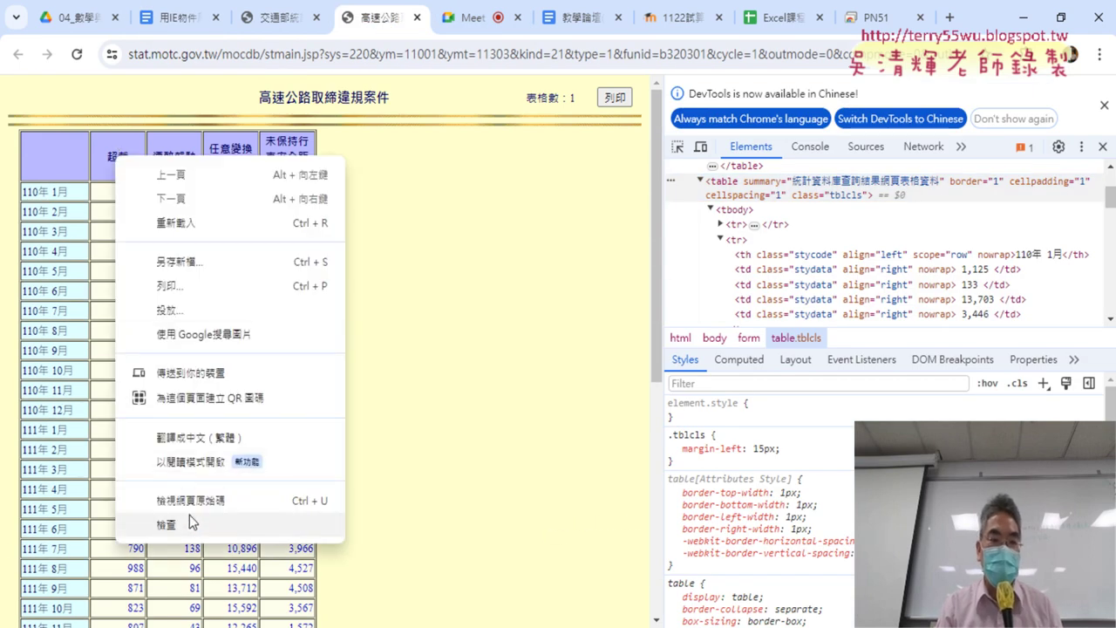
left_click(190, 516)
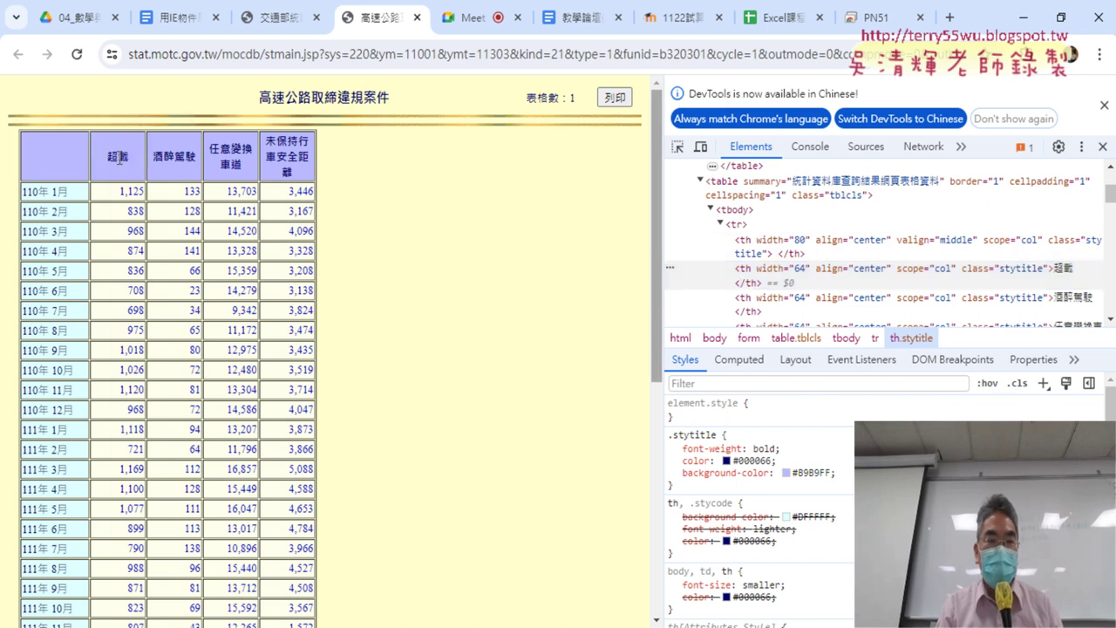
right_click(118, 157)
left_click(186, 528)
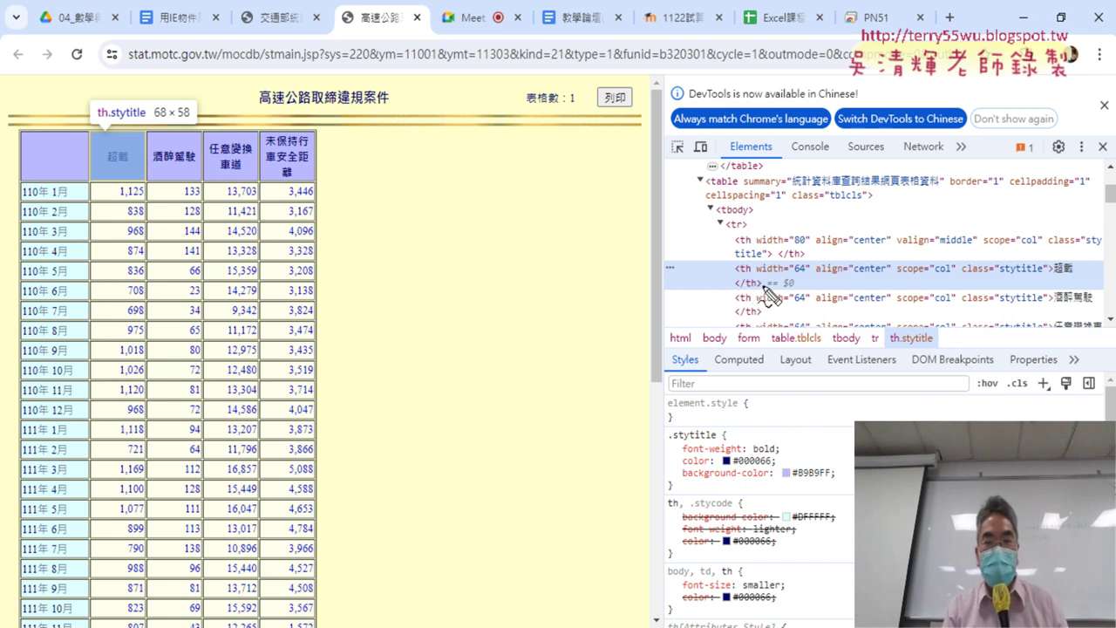
- Annotate the five header th cells and their markup in red, then clear the annotations
left_click(742, 270)
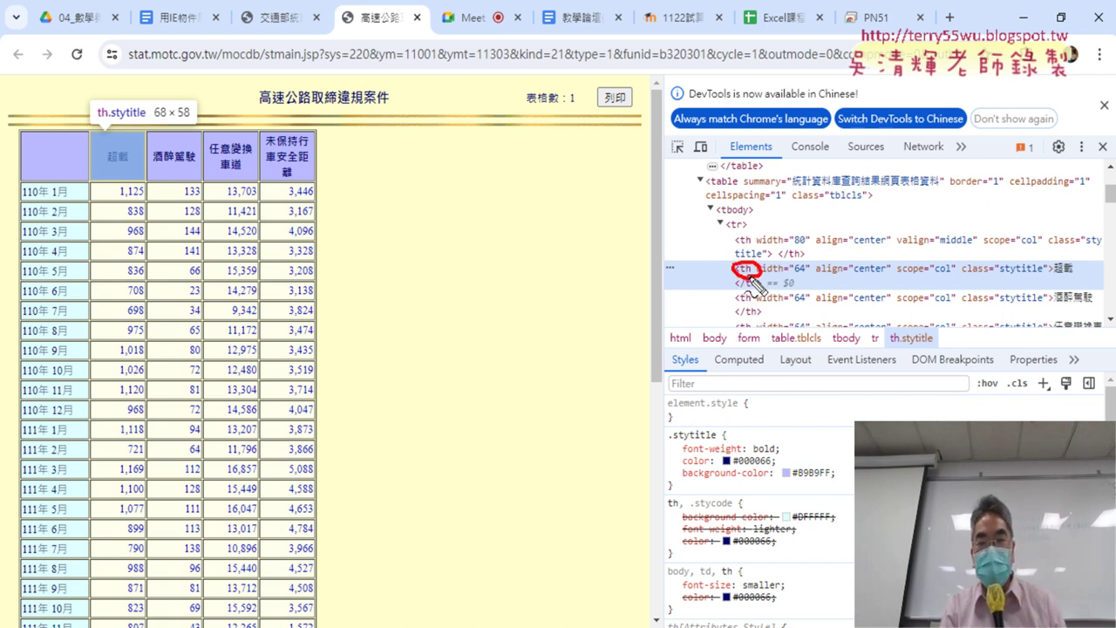
left_click_drag(55, 173, 84, 159)
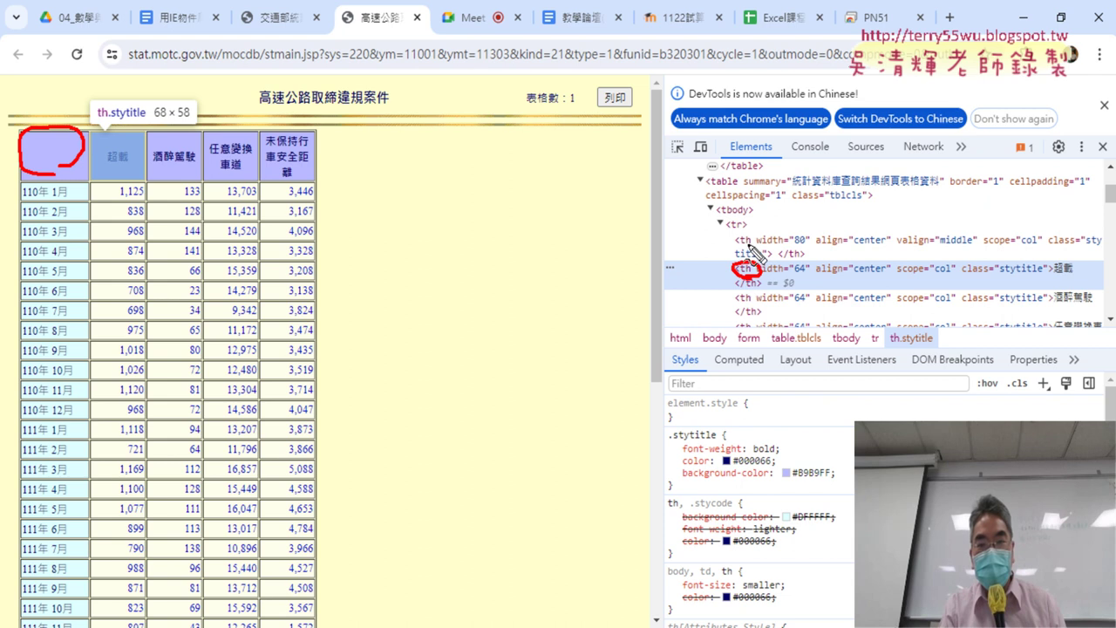
left_click_drag(754, 250, 762, 241)
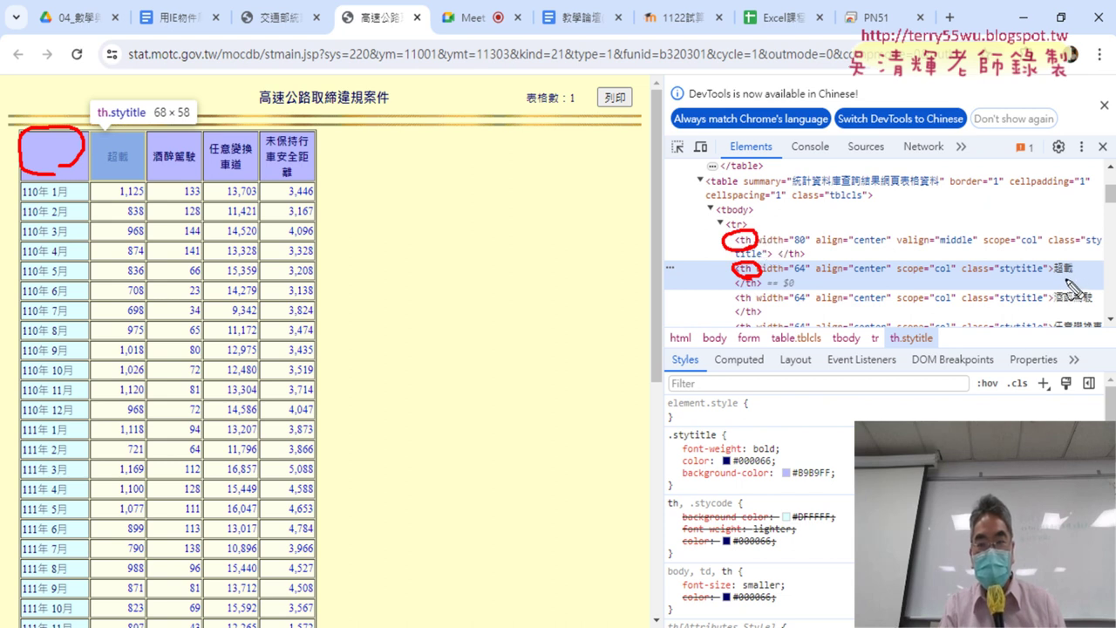
left_click_drag(1058, 281, 1073, 280)
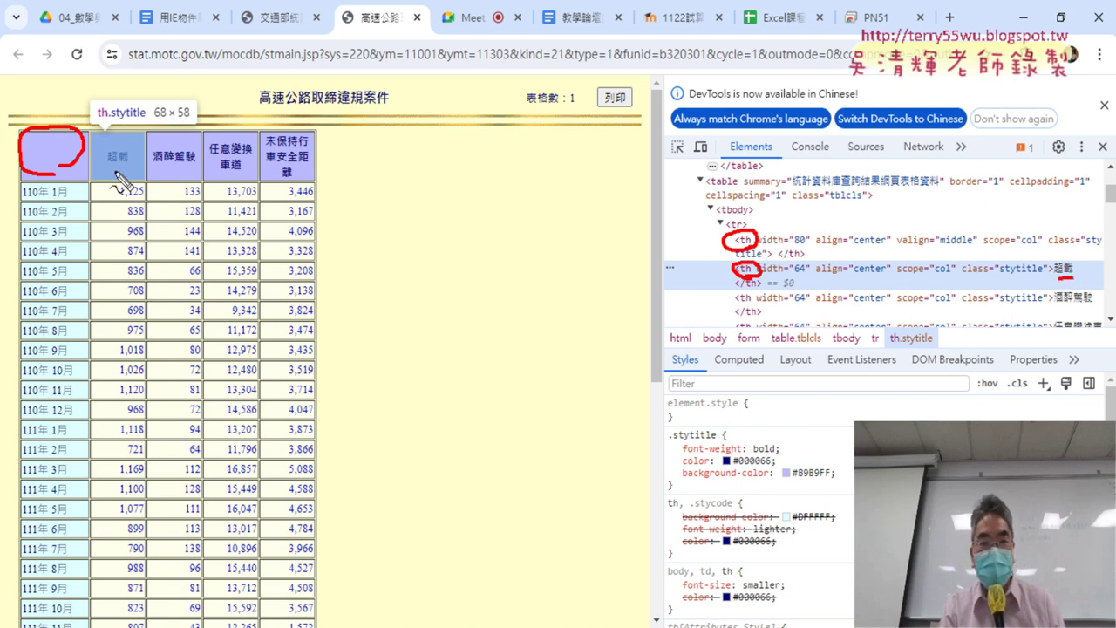
left_click_drag(111, 172, 127, 171)
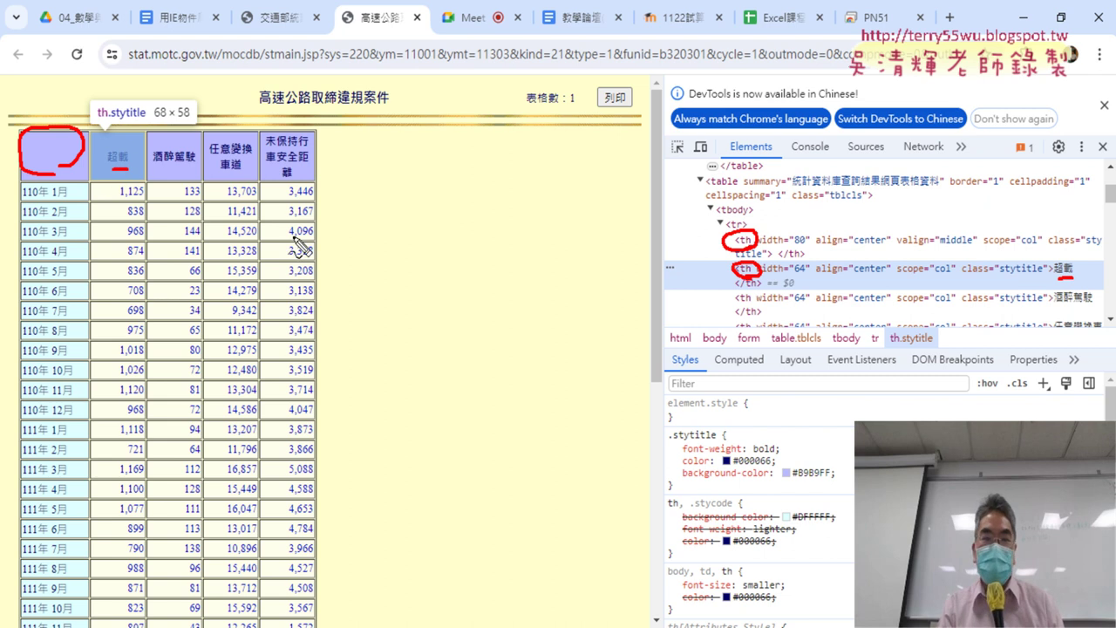
left_click_drag(155, 161, 194, 160)
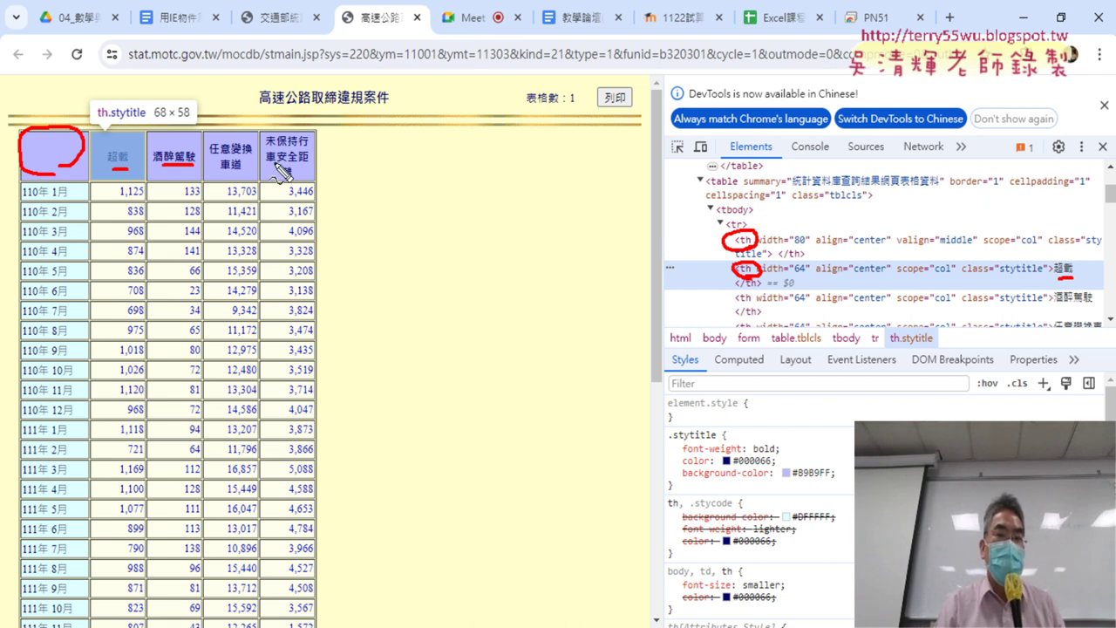
left_click_drag(32, 181, 261, 188)
mouse_move(349, 138)
left_mouse_down()
mouse_move(347, 171)
mouse_move(359, 148)
mouse_move(375, 173)
mouse_move(436, 173)
left_mouse_up()
mouse_move(433, 145)
left_mouse_down()
mouse_move(398, 173)
mouse_move(436, 171)
mouse_move(493, 144)
left_mouse_up()
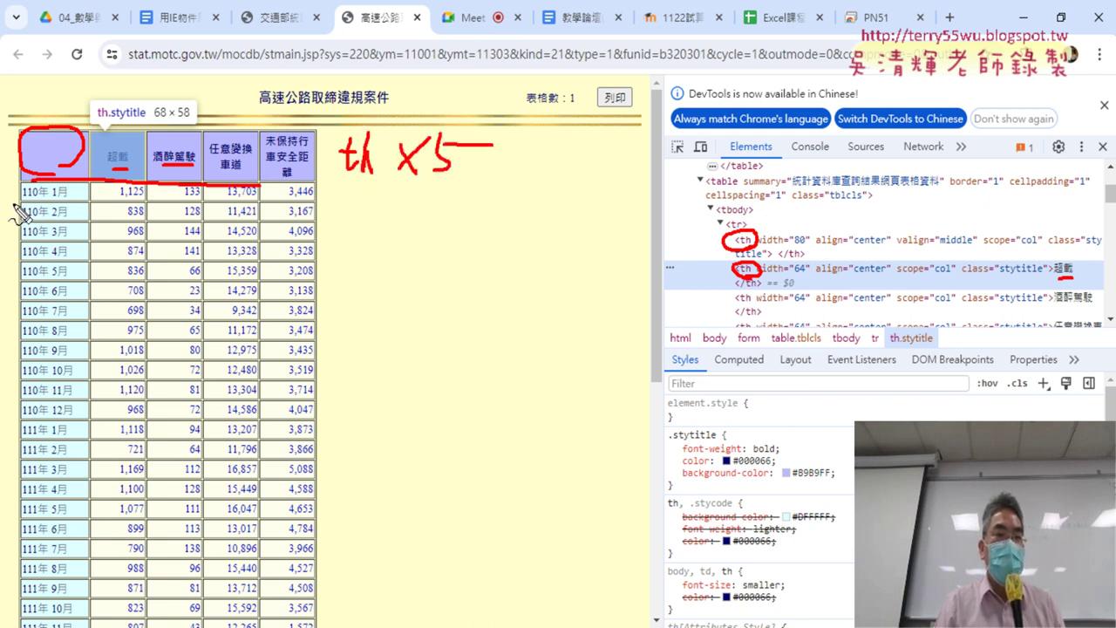
left_click_drag(16, 201, 16, 183)
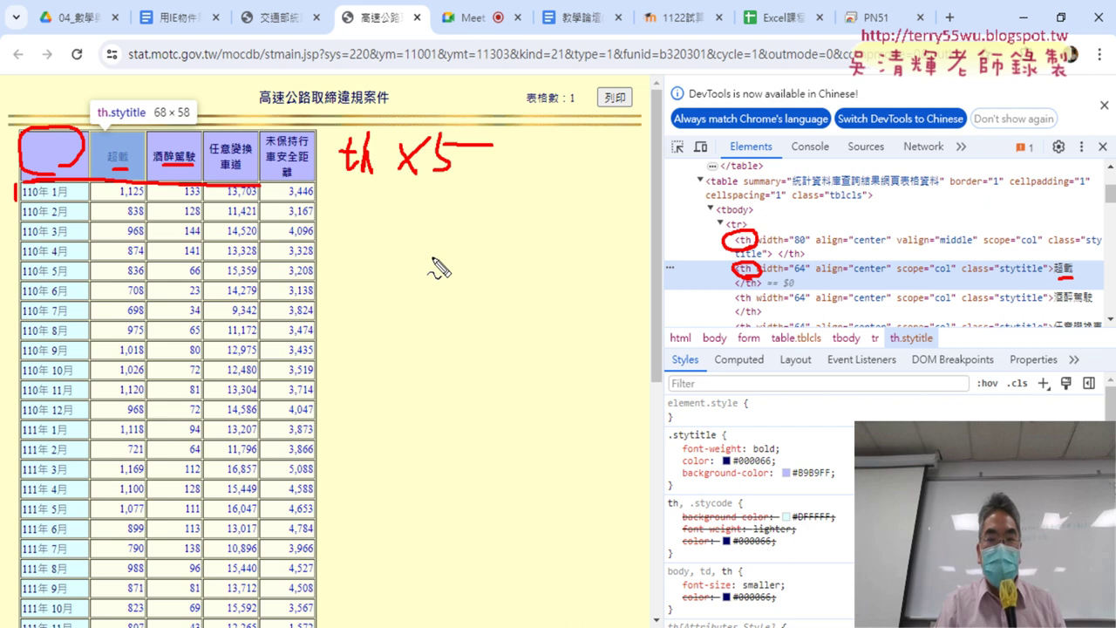
key("Escape")
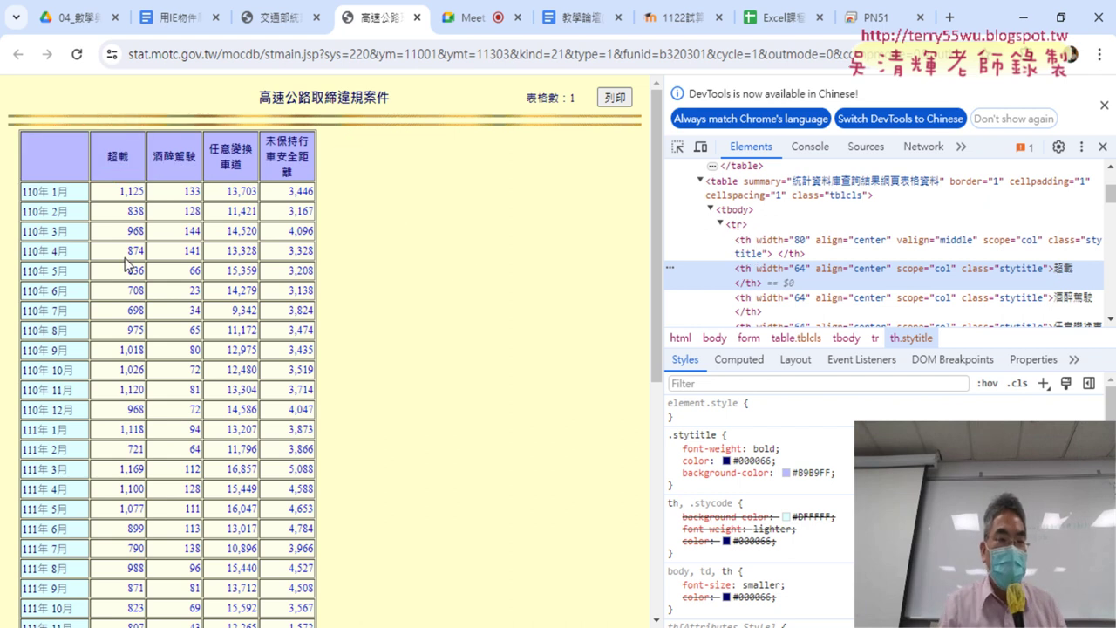
- Inspect the 110年 1月 row's markup and select its four values
right_click(53, 191)
left_click(104, 562)
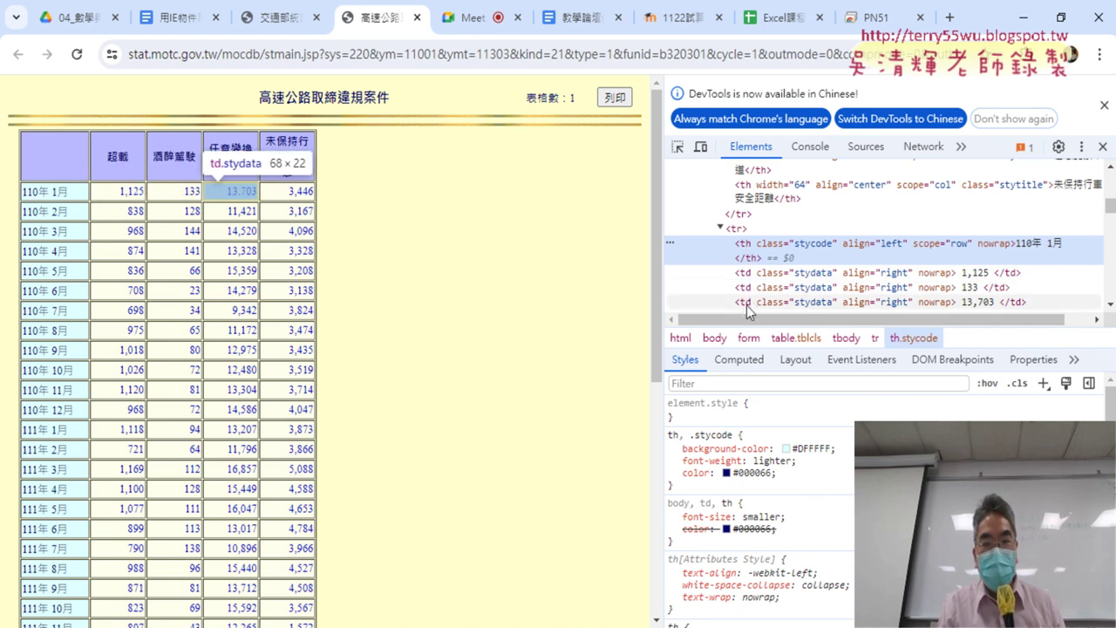
scroll(749, 303, "down", 1)
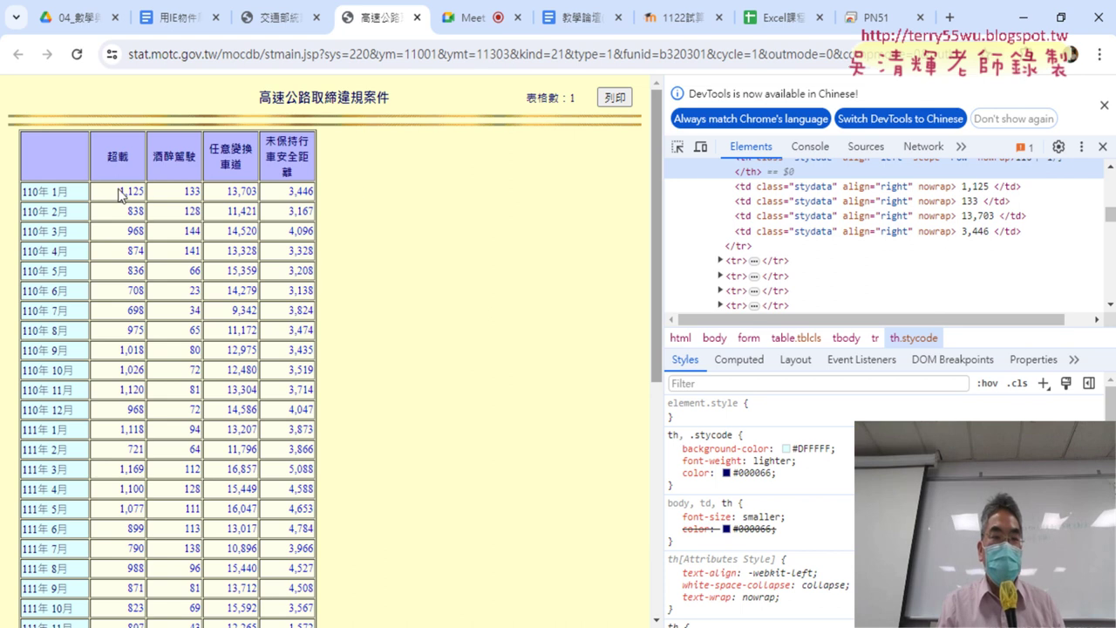
left_click_drag(121, 194, 319, 203)
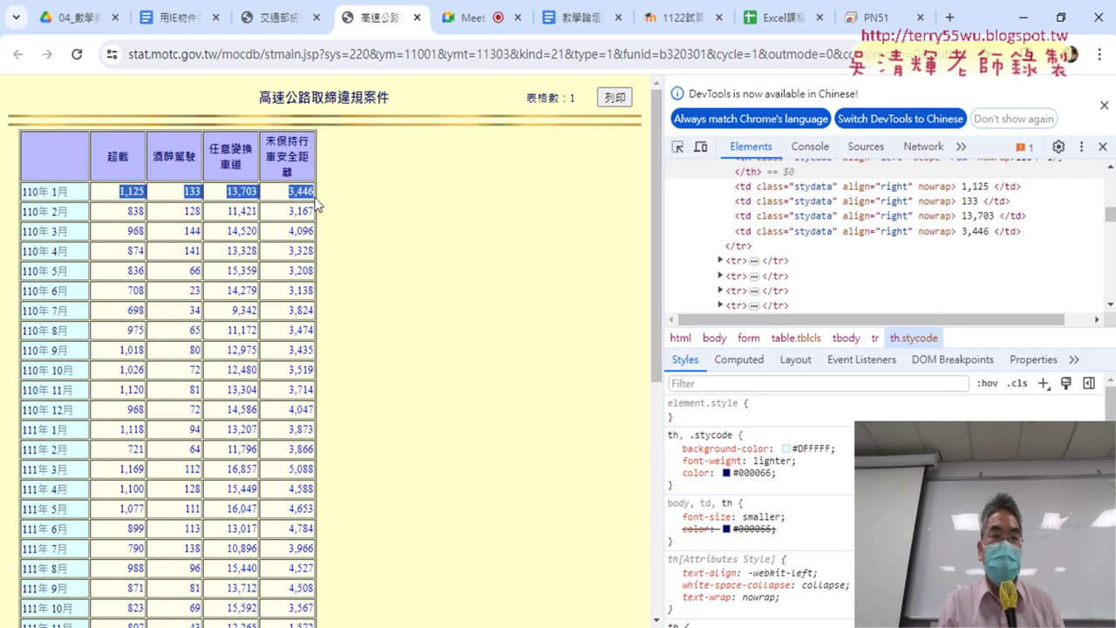
- Inspect the 110年 2月 and 110年 3月 rows' th and td markup
right_click(66, 214)
scroll(140, 576, "down", 1)
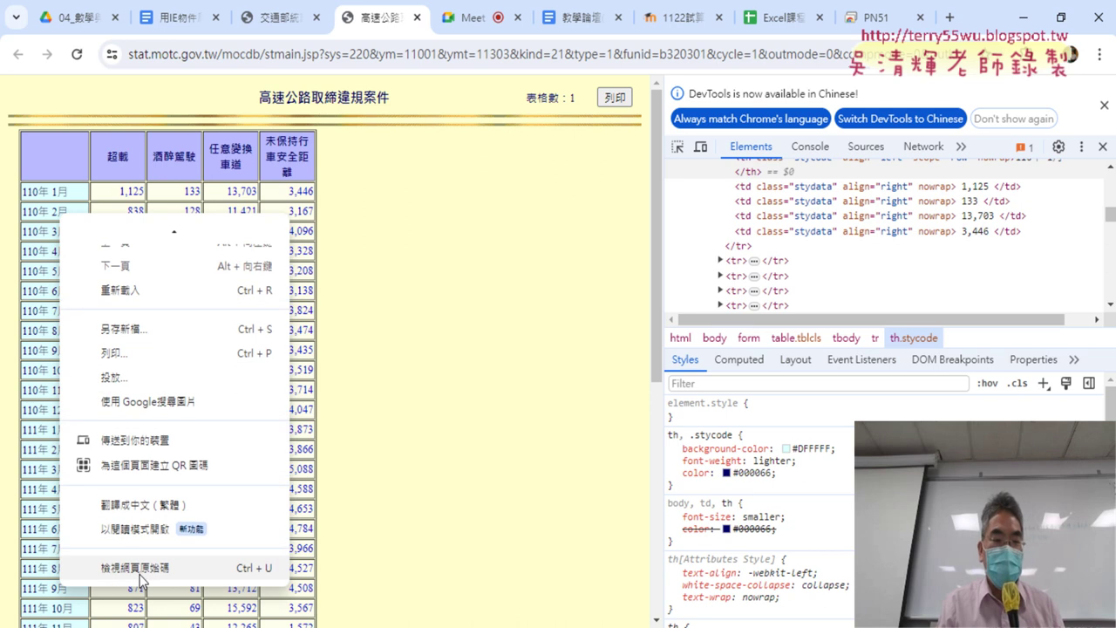
scroll(142, 571, "down", 1)
left_click(143, 566)
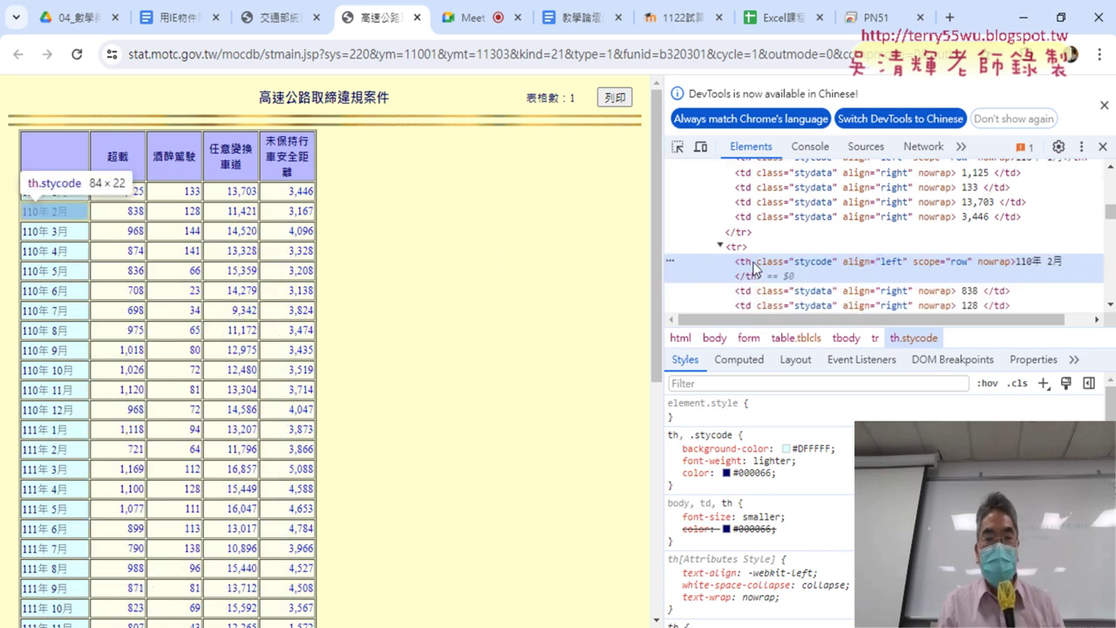
scroll(746, 257, "down", 2)
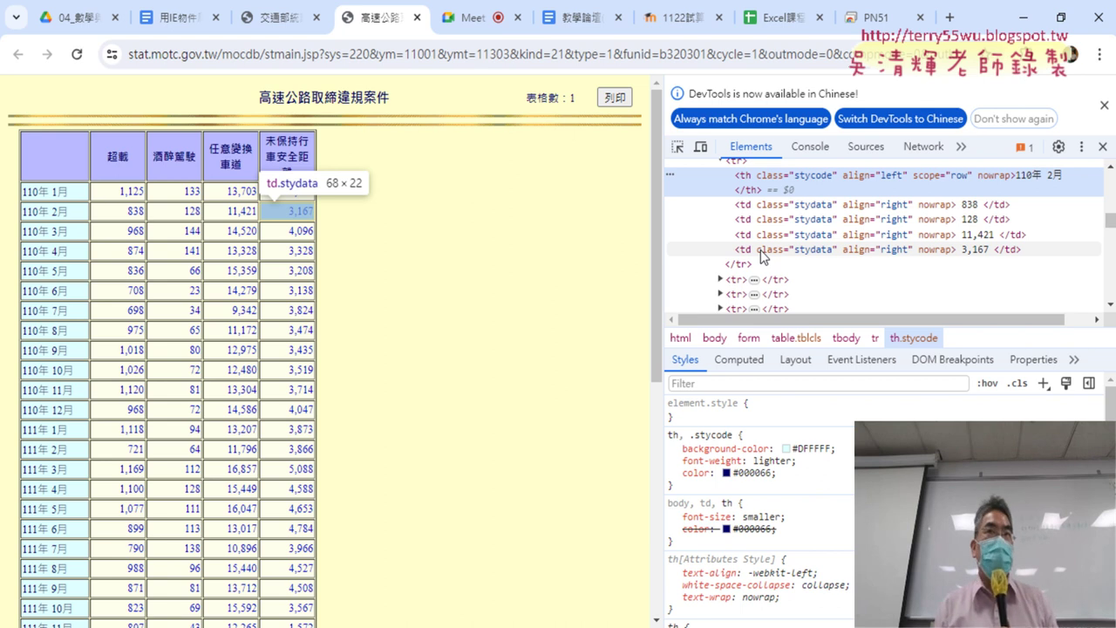
right_click(58, 235)
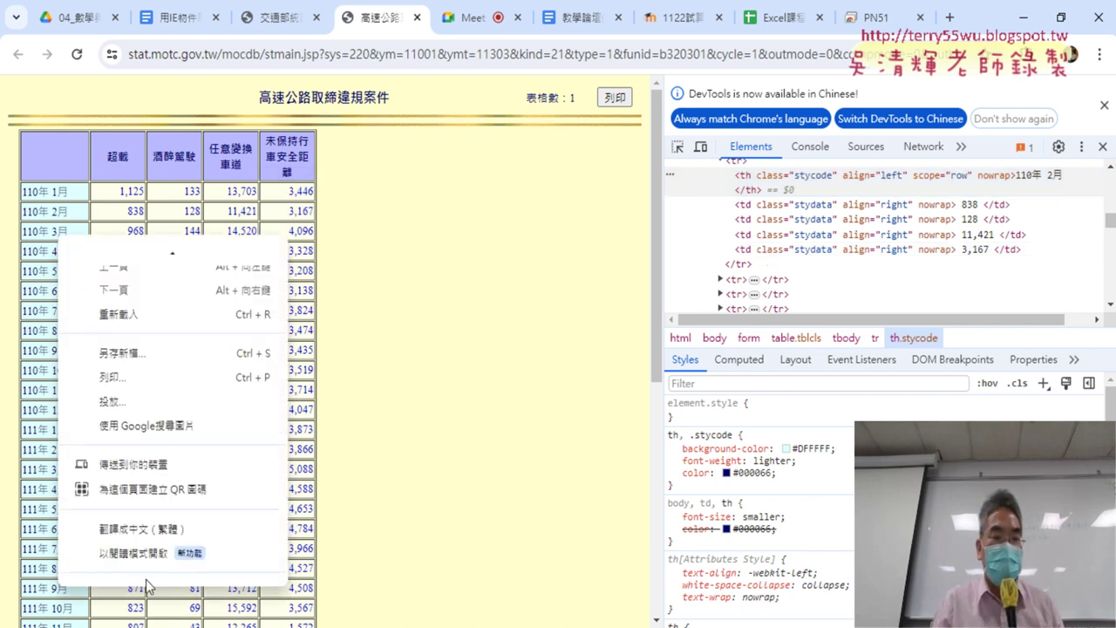
left_click(133, 570)
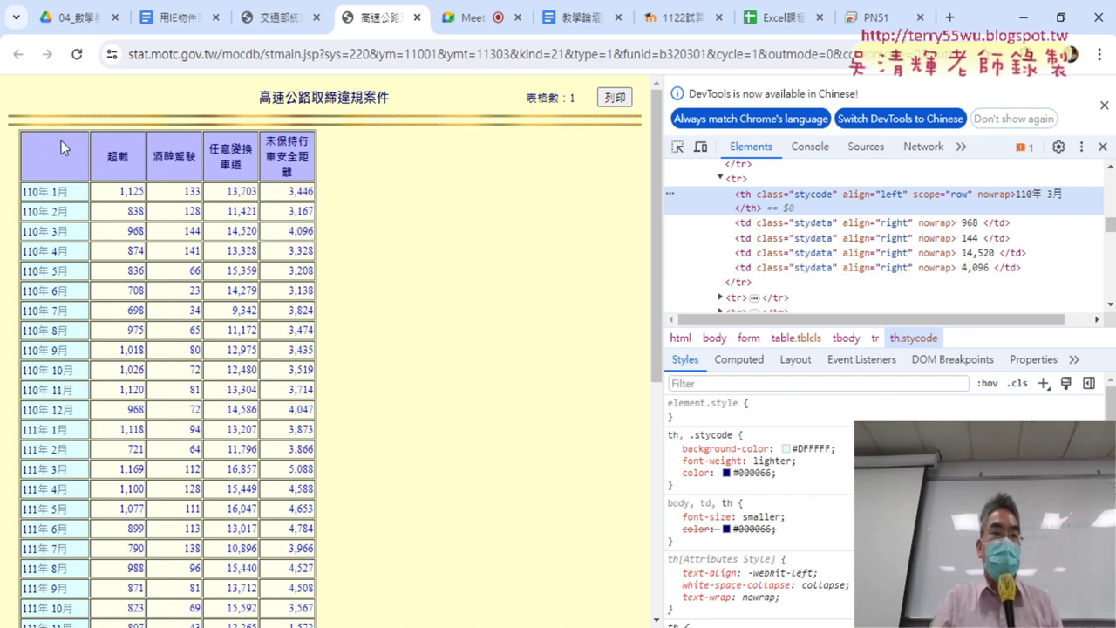
- Select the header row and the 110年 1月 through 111年 2月 rows on the page
left_click_drag(61, 140, 312, 178)
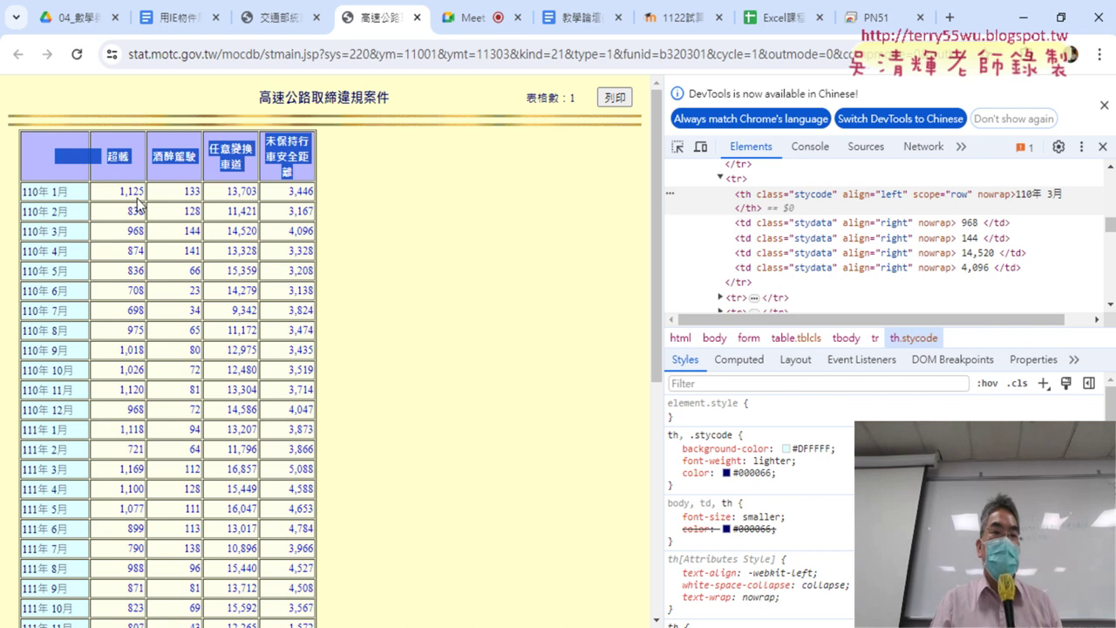
left_click_drag(24, 197, 310, 448)
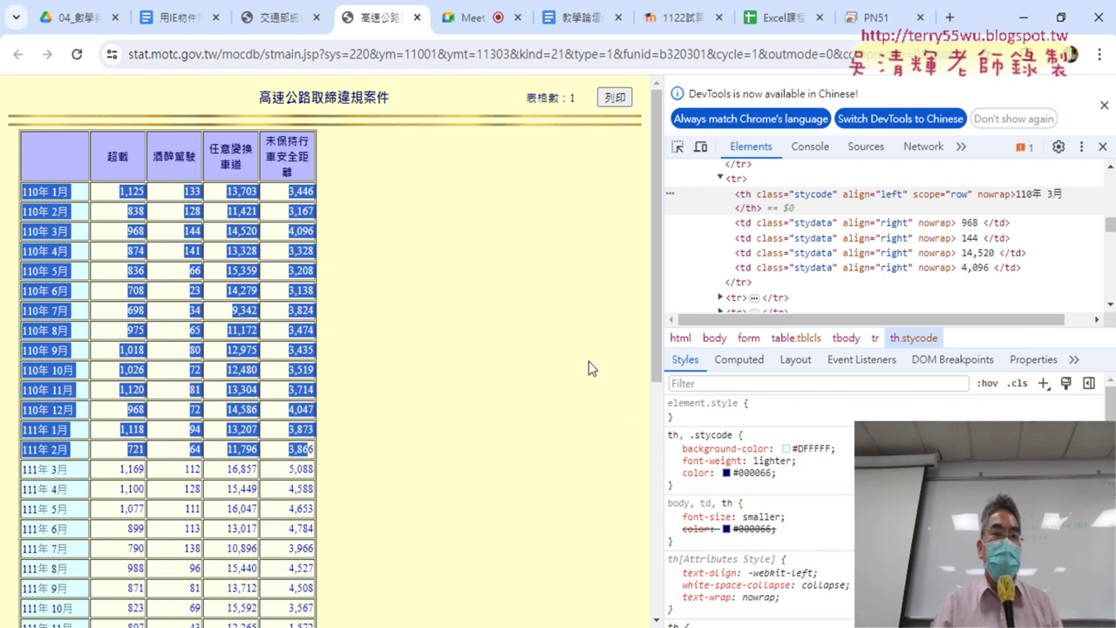
left_click_drag(48, 148, 307, 185)
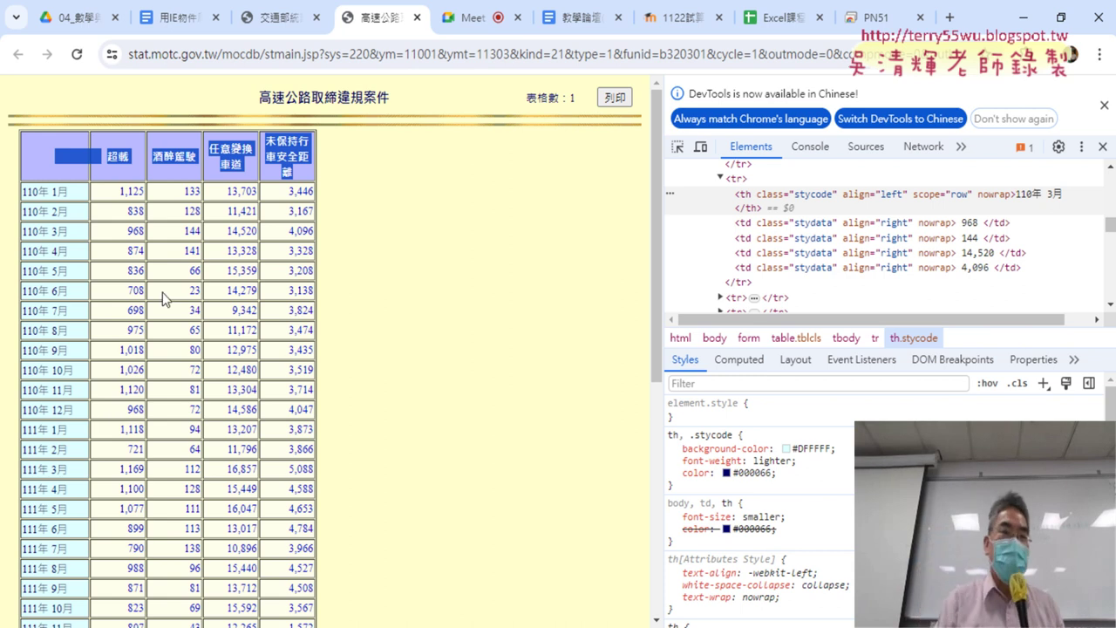
- In the VBA editor, delete the three hard-coded Cells(n, "A") lines
left_click(1024, 18)
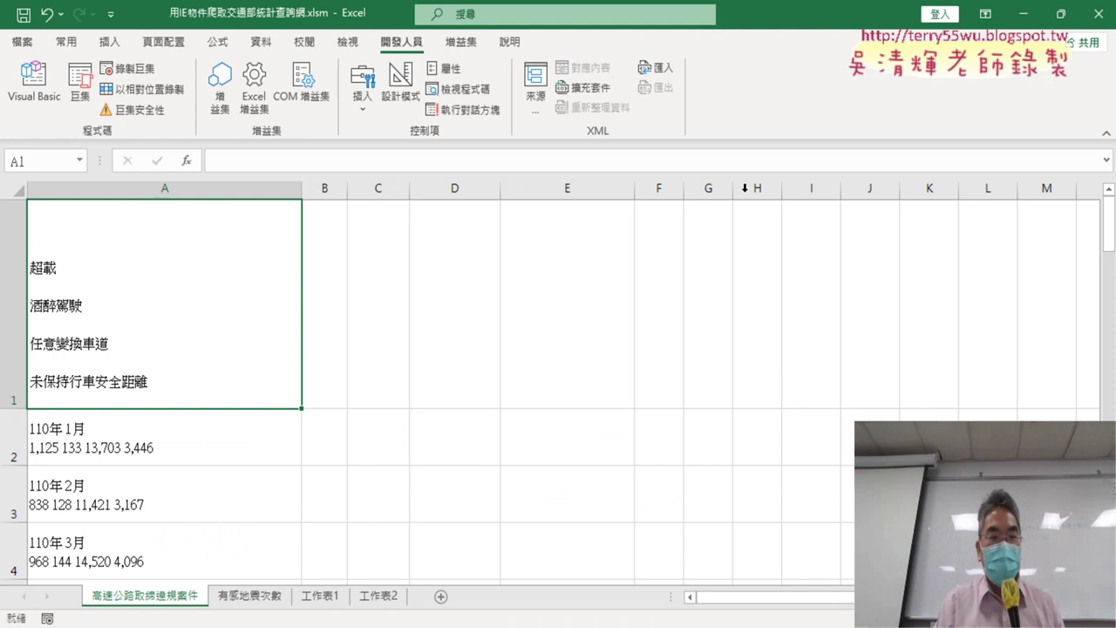
left_click(52, 84)
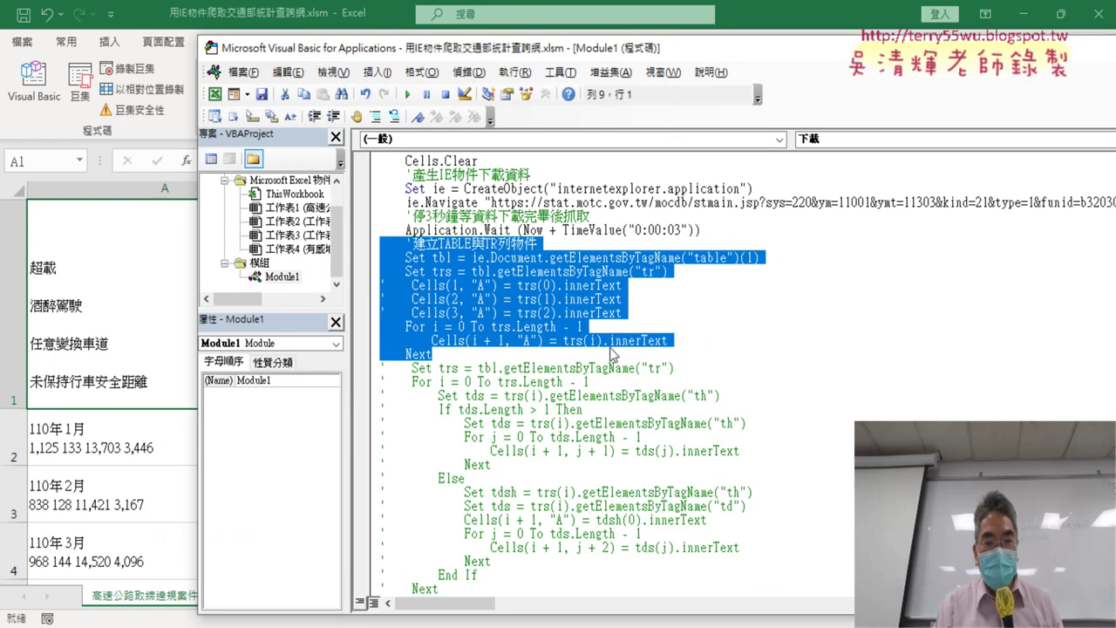
left_click(629, 303)
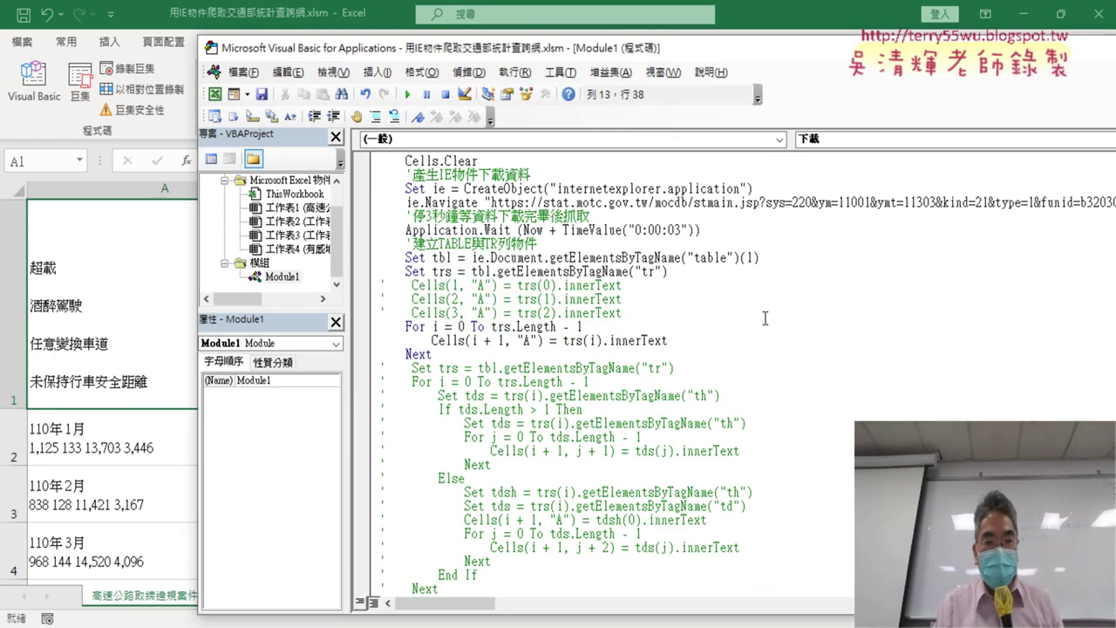
left_click_drag(634, 311, 394, 292)
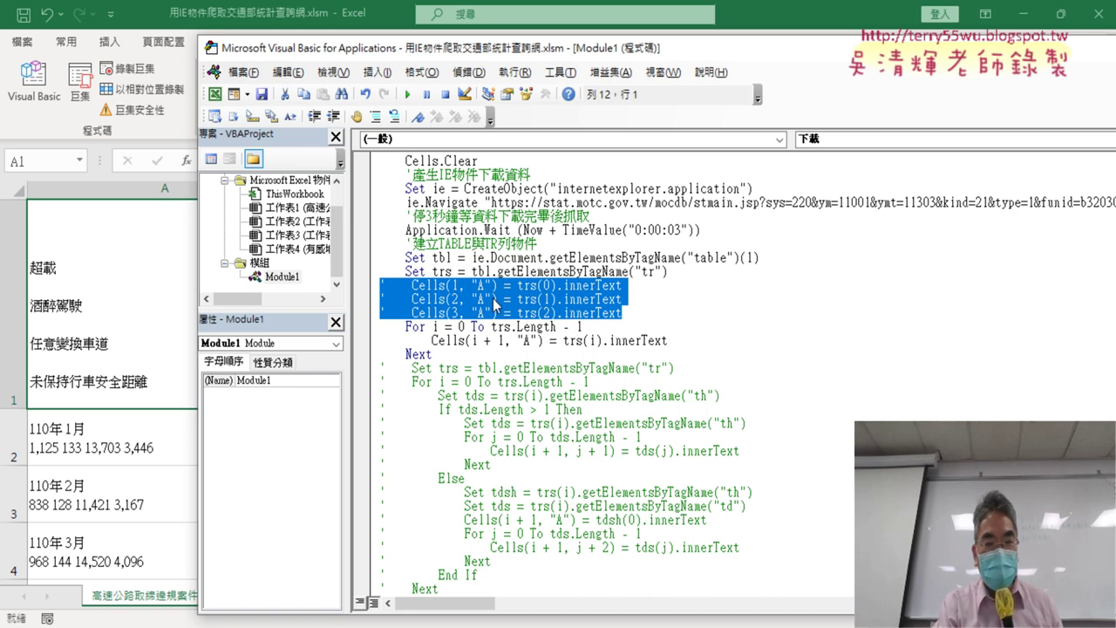
key("Delete")
key("Delete")
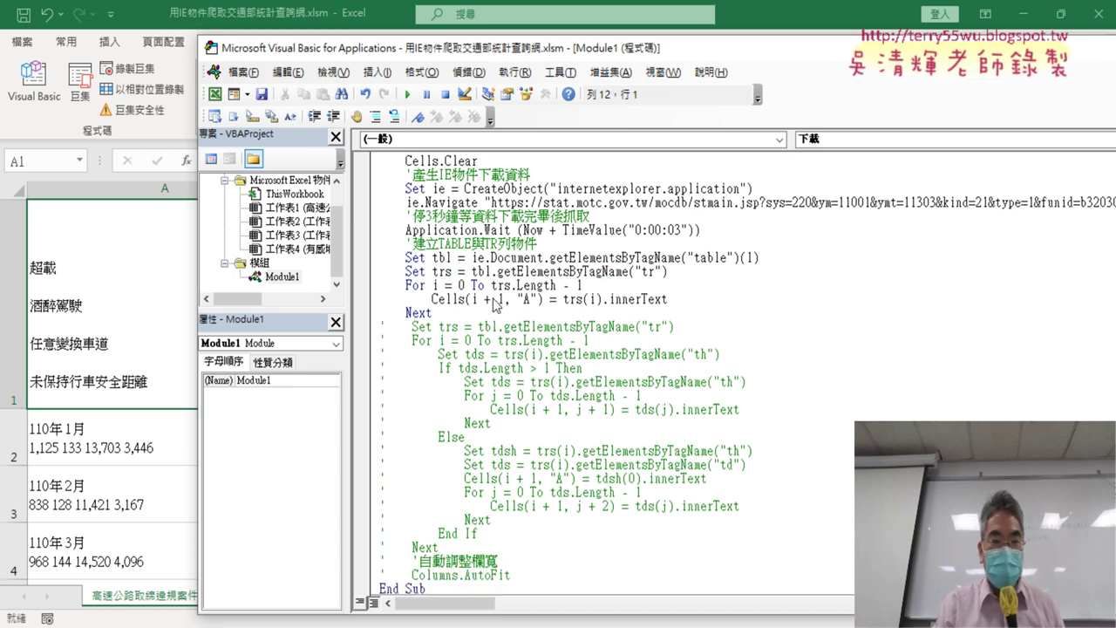
key("Return")
key("Return")
key("Return")
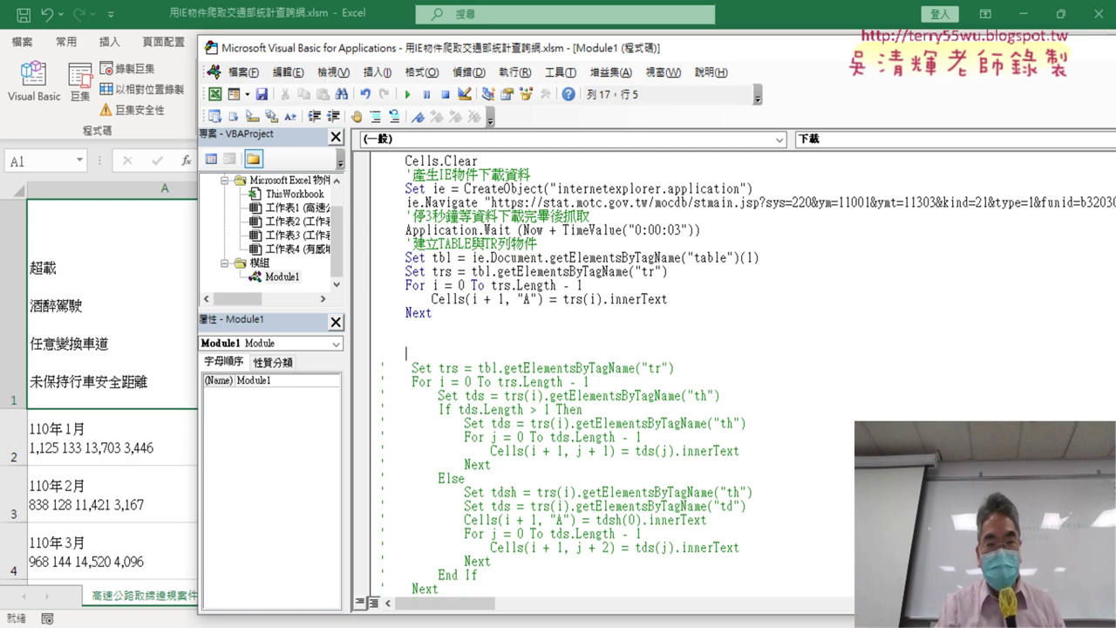
- Highlight the tbl and trs variables, then add a blank line after Set trs
left_click_drag(684, 273, 652, 275)
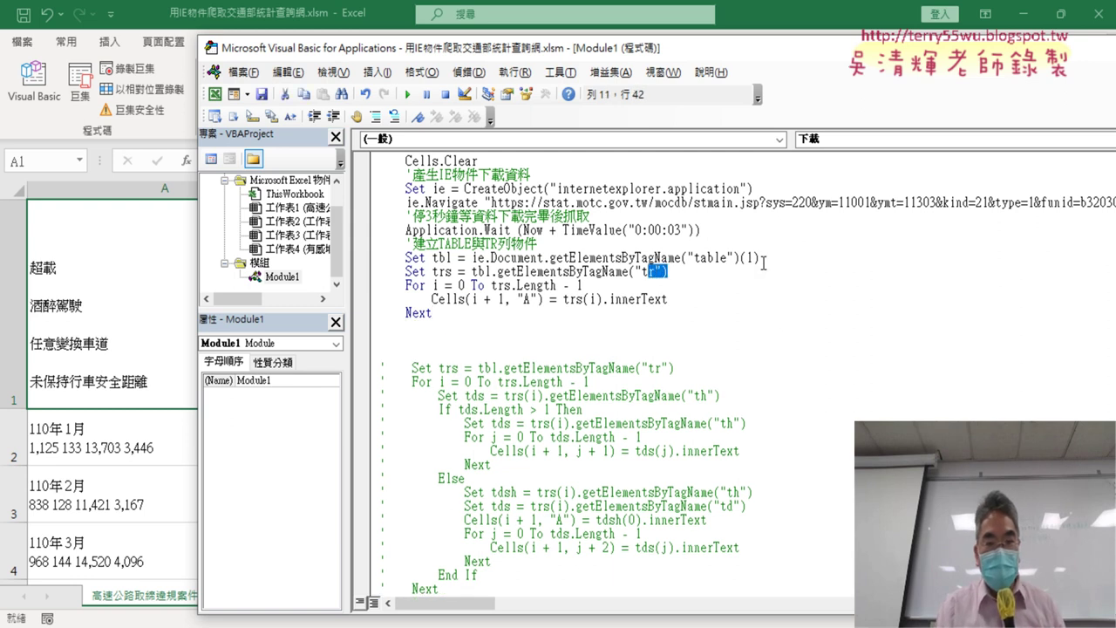
left_click_drag(760, 258, 431, 258)
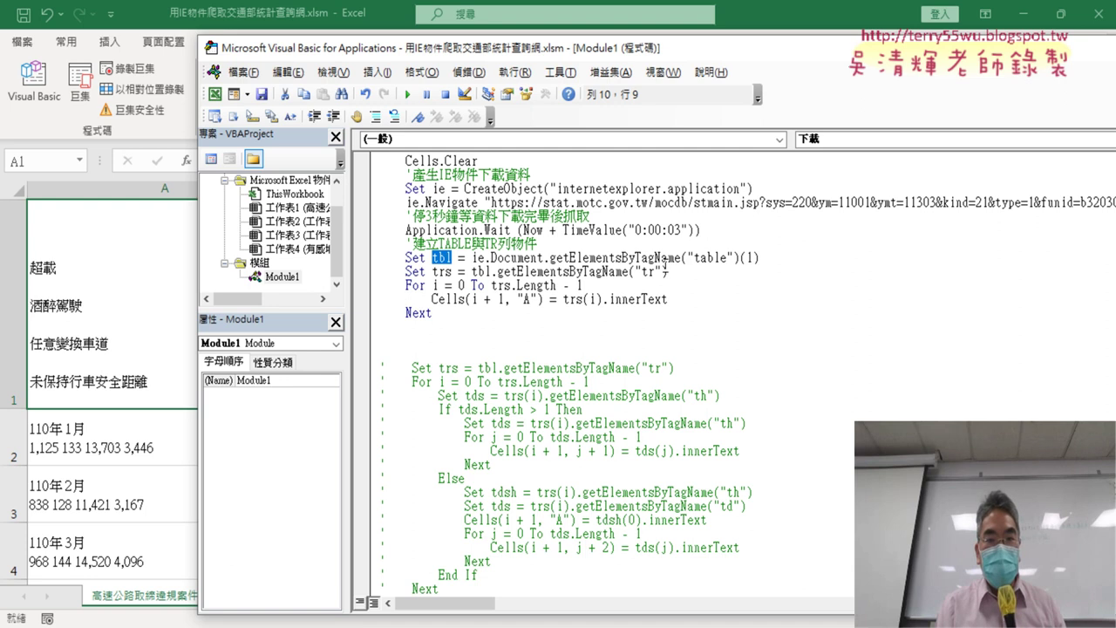
left_click_drag(491, 272, 434, 272)
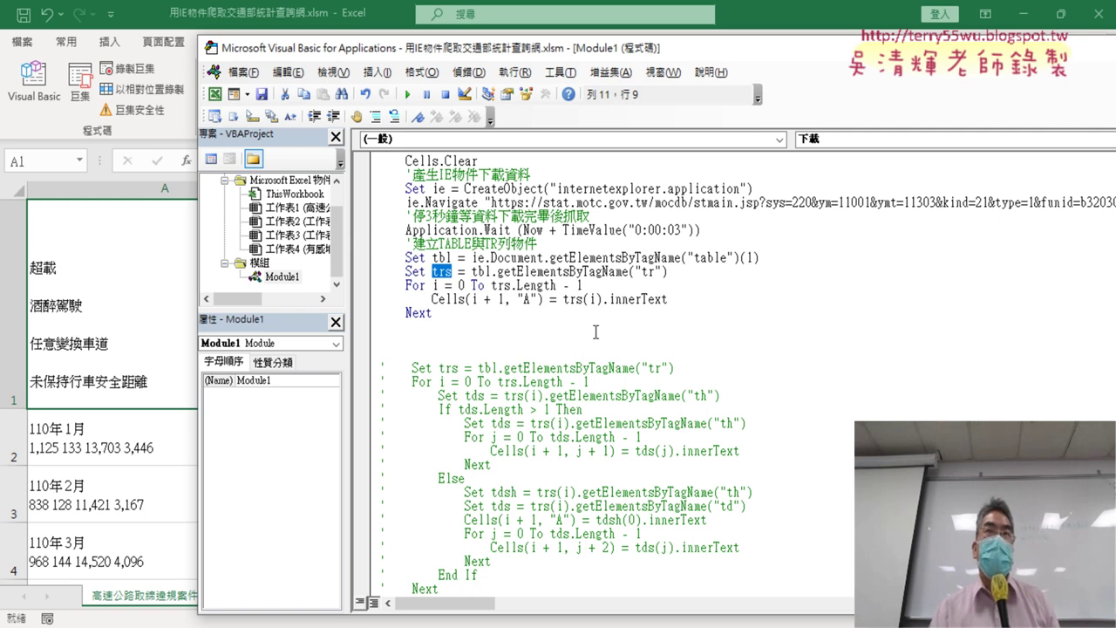
left_click(684, 274)
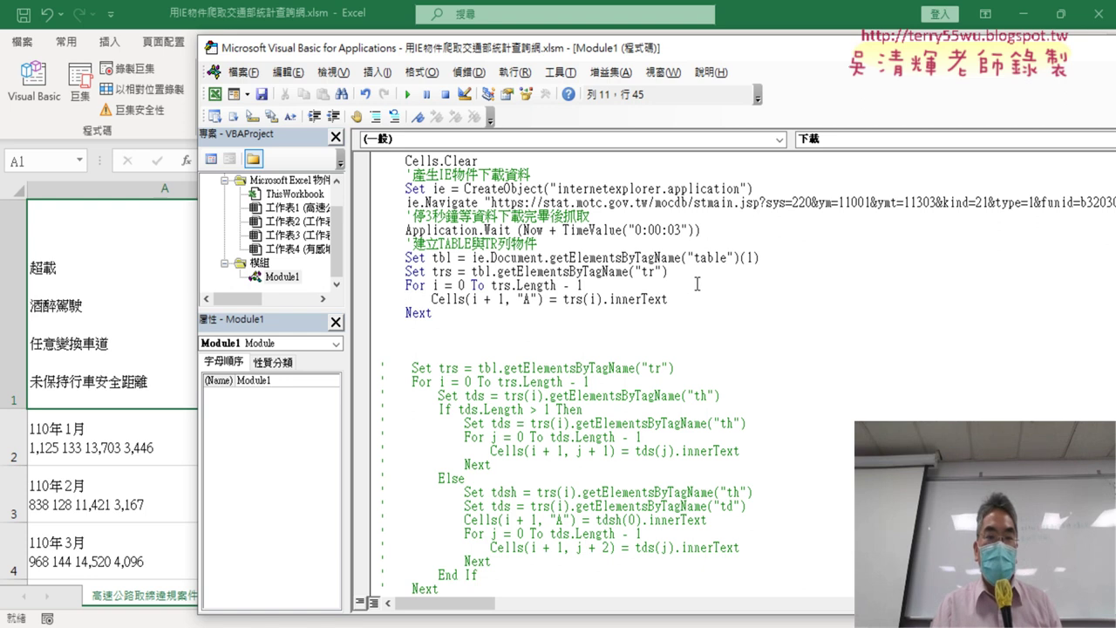
key("Return")
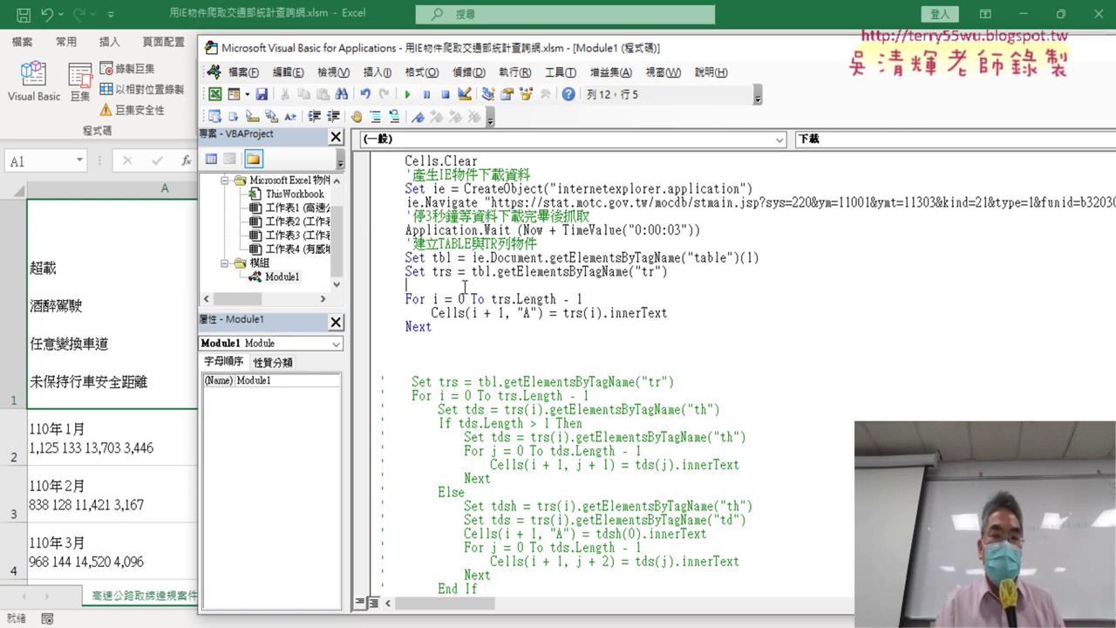
- Write trs(0).getElementsByTagName("th") on the new line by copying and editing the tr call
double_click(445, 272)
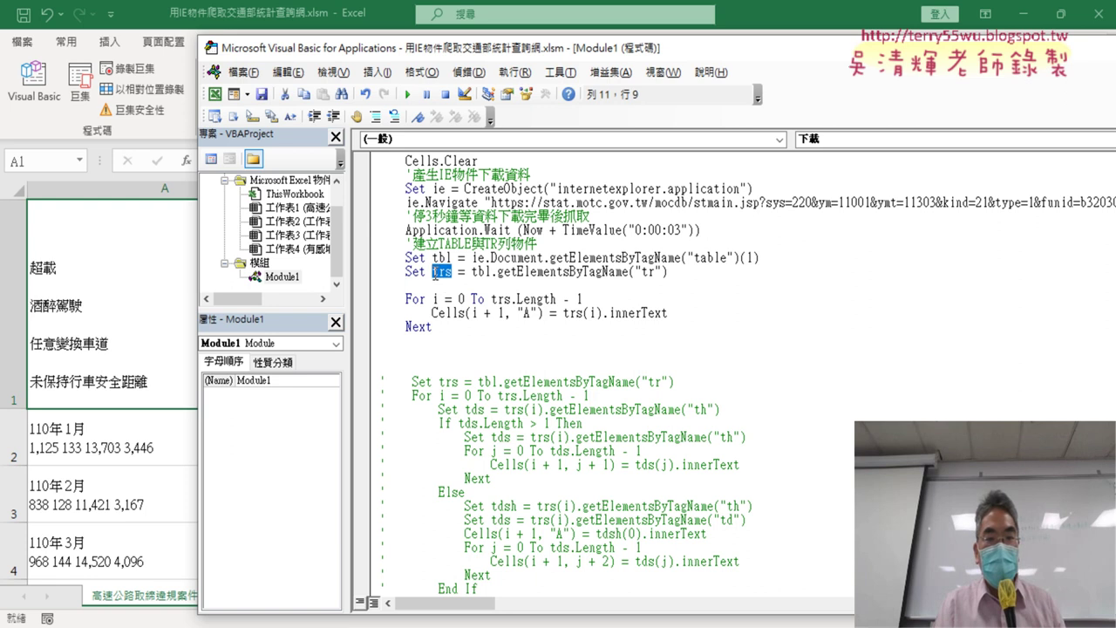
left_click(441, 285)
type("trs")
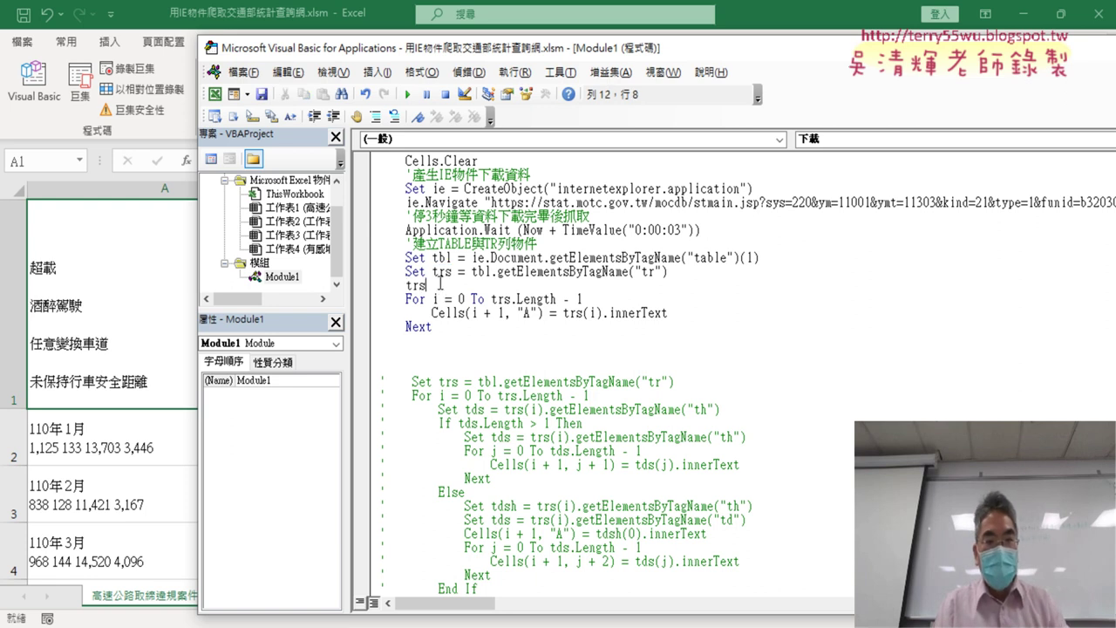
type("(")
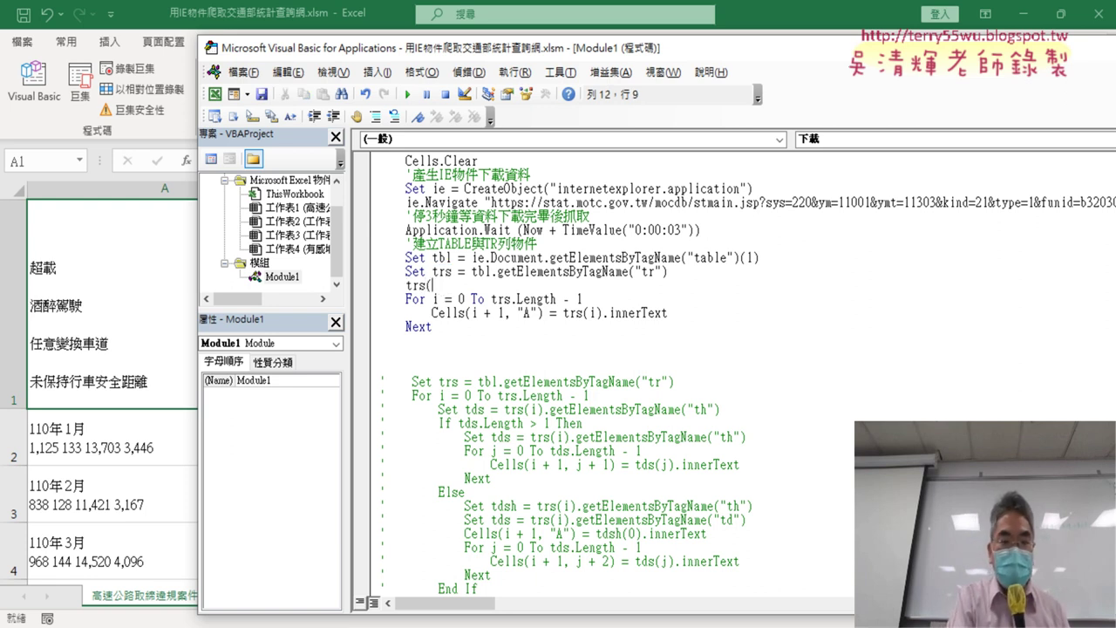
type("0")
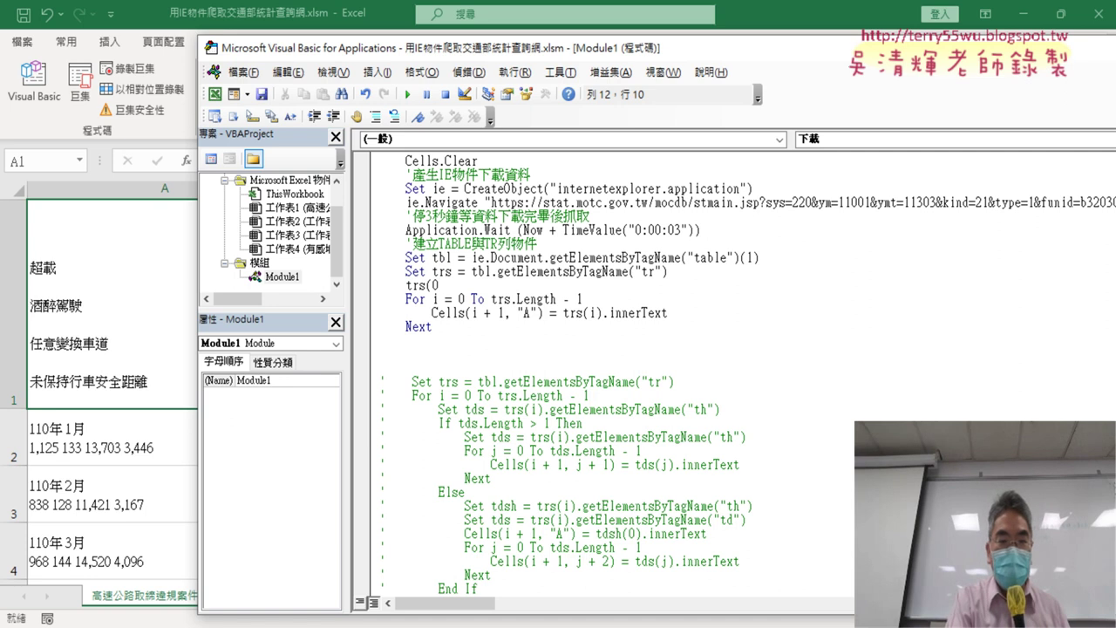
type(")")
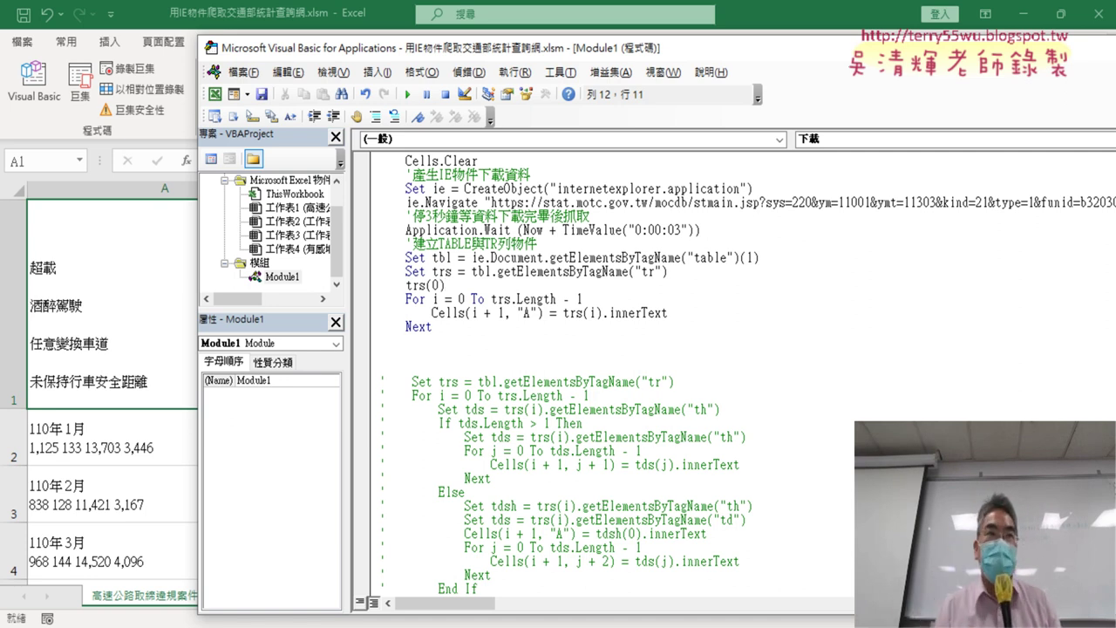
left_click(496, 273)
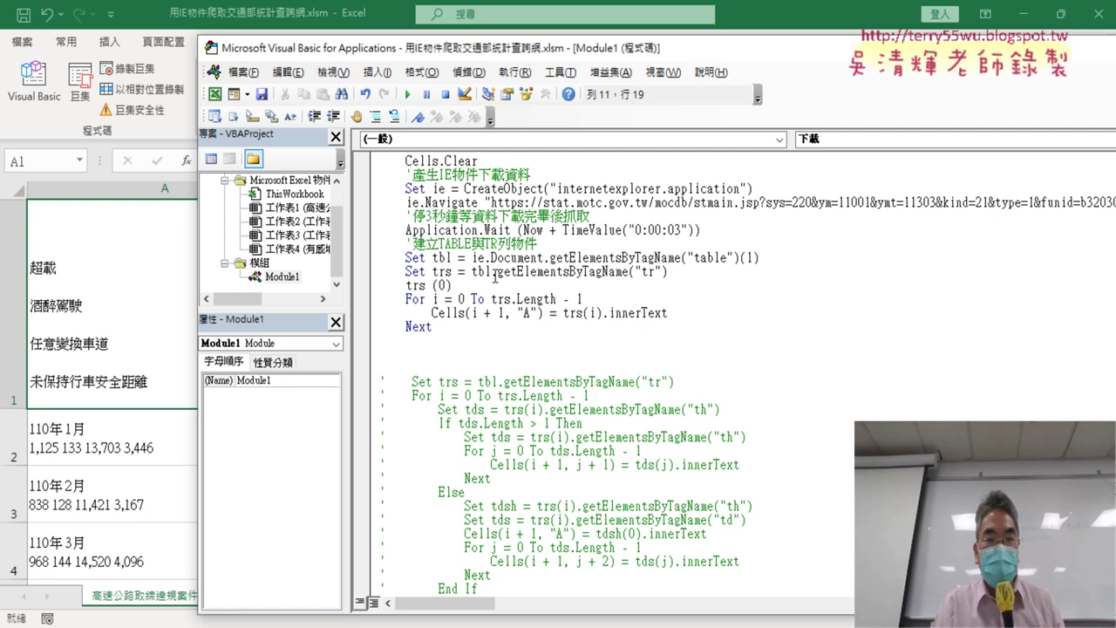
left_click_drag(495, 273, 656, 272)
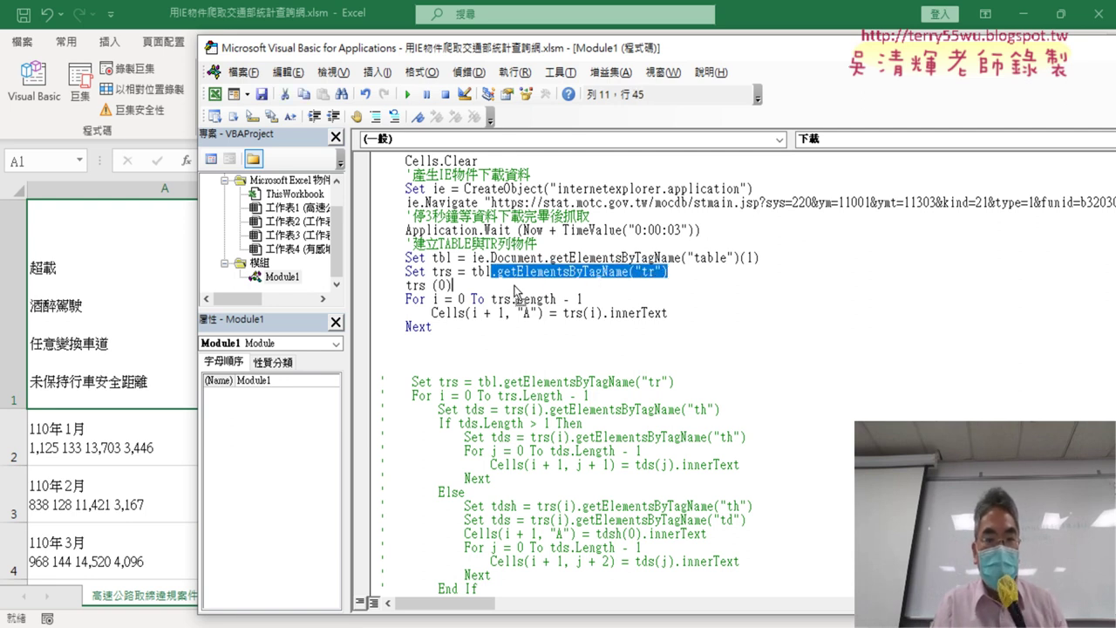
left_click_drag(515, 290, 516, 291)
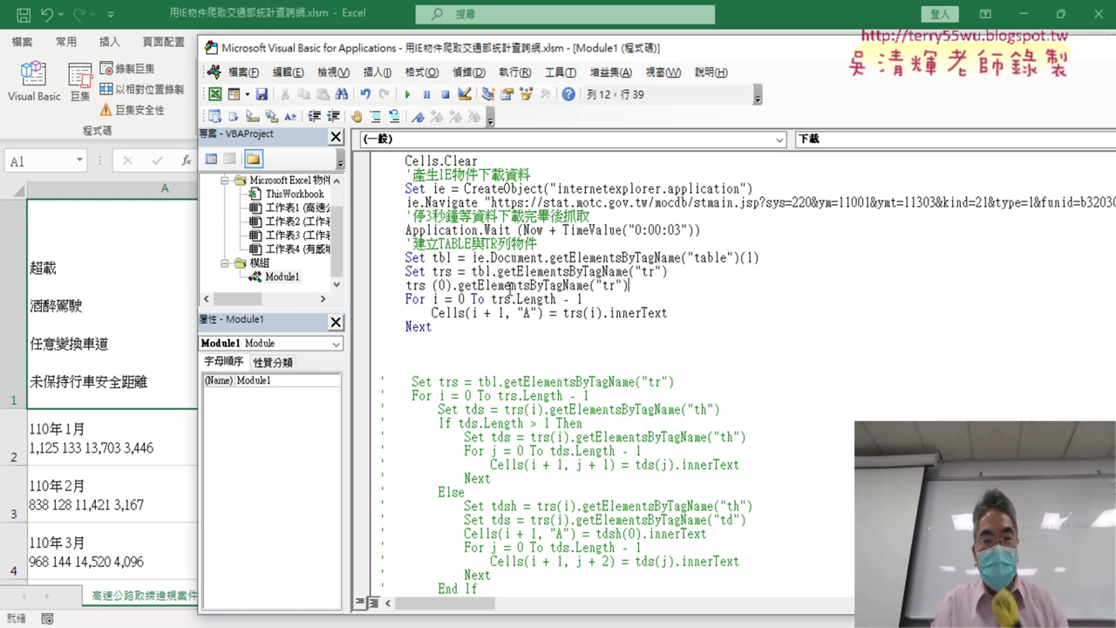
left_click(609, 291)
key("Delete")
type("h")
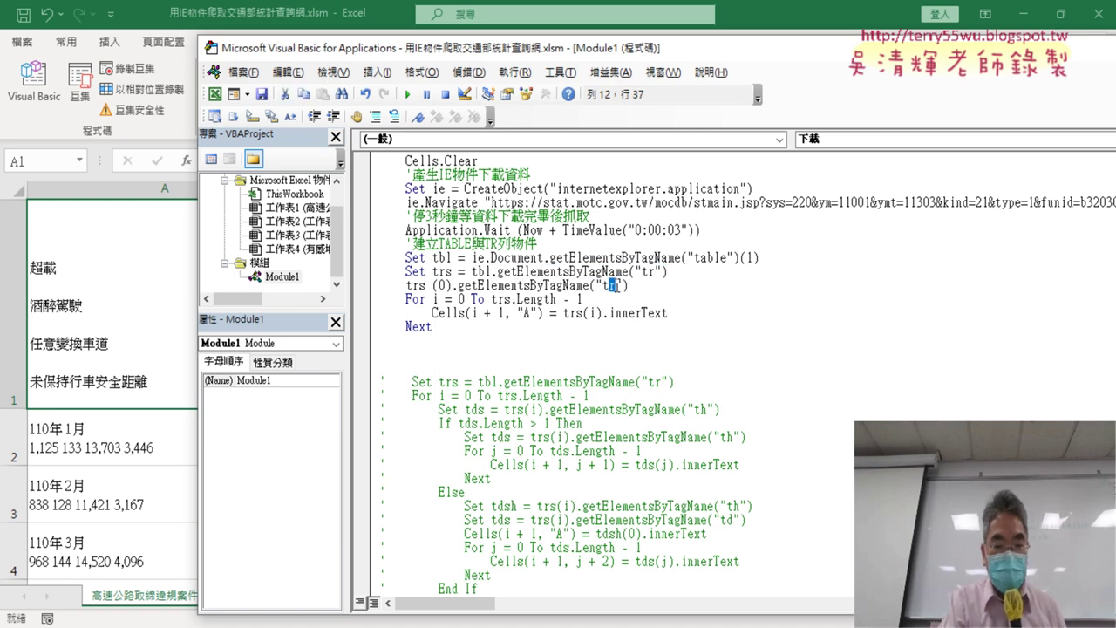
left_click(622, 312)
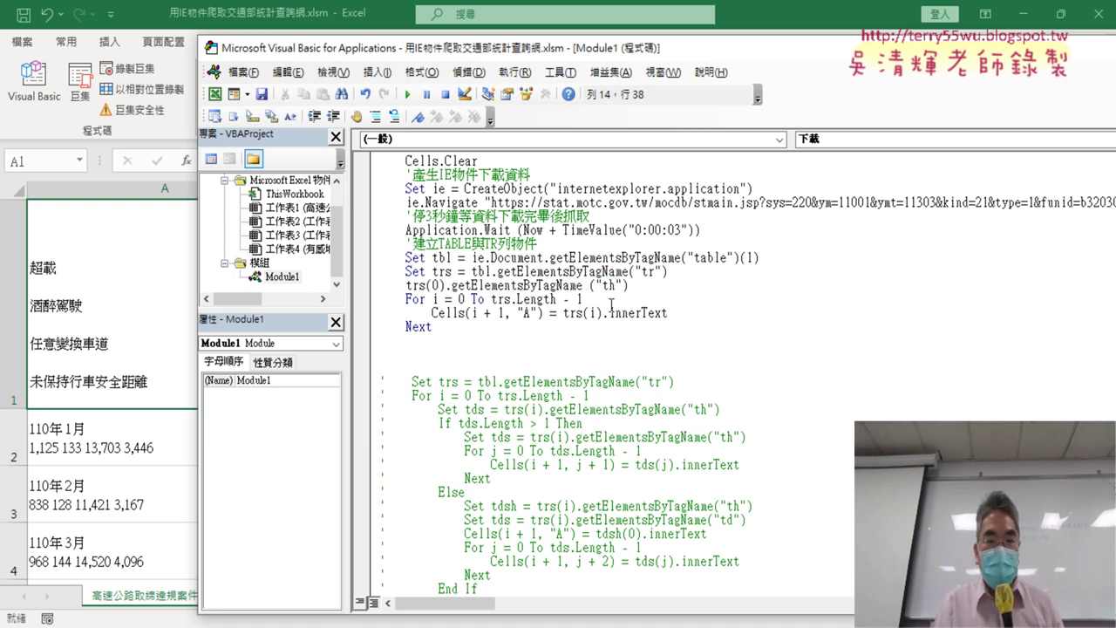
- Prefix it with Set ths= and open blank lines below it
left_click_drag(641, 283, 446, 285)
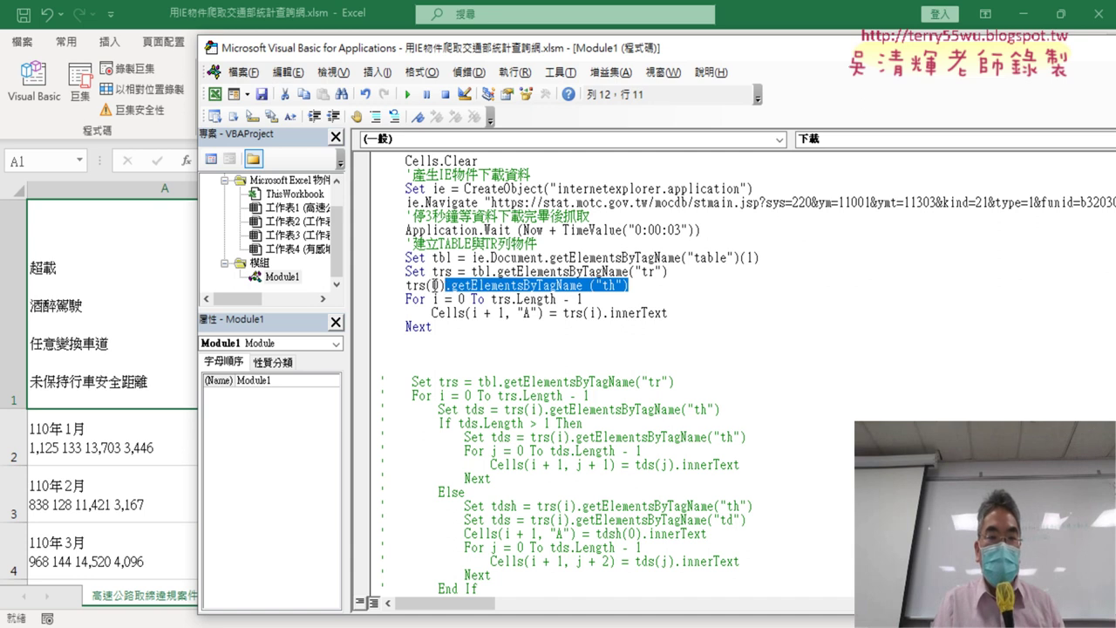
left_click(407, 286)
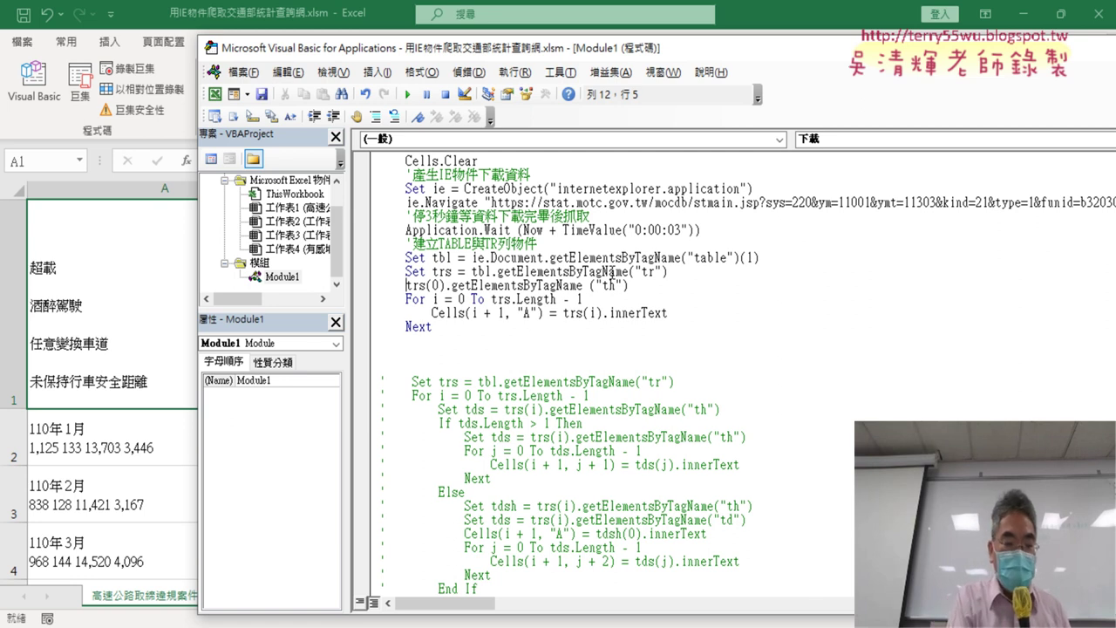
type("set ")
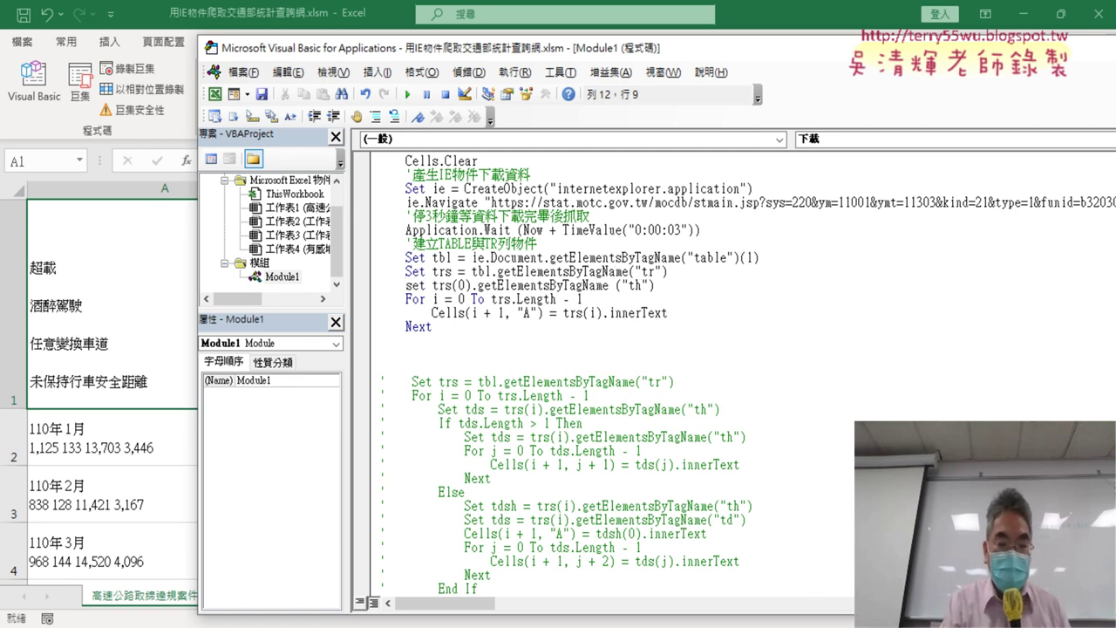
type("th")
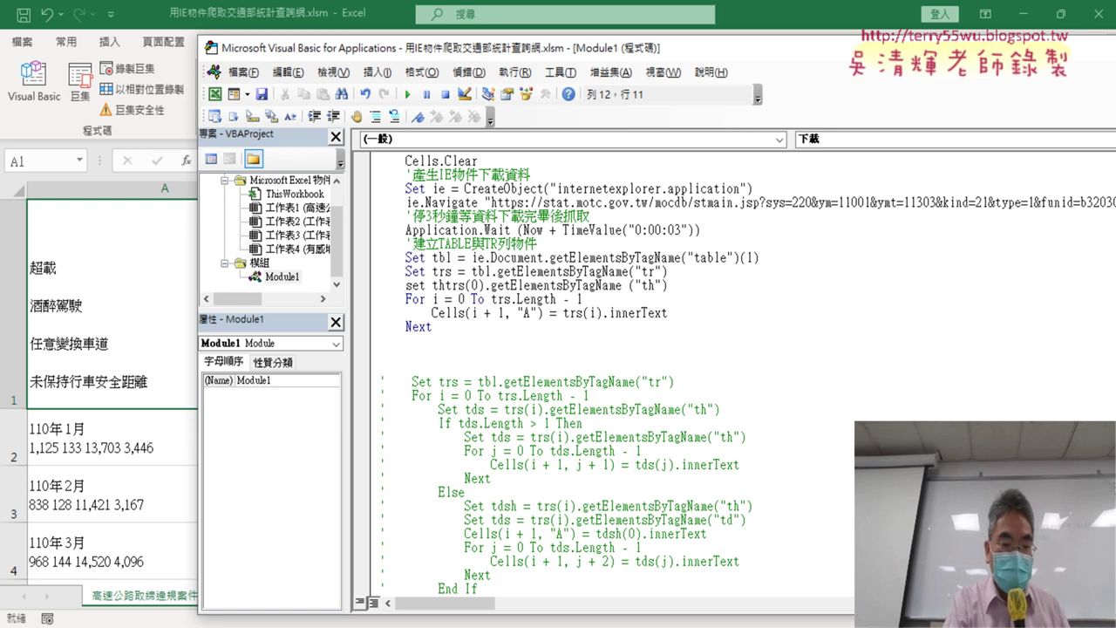
type("s=")
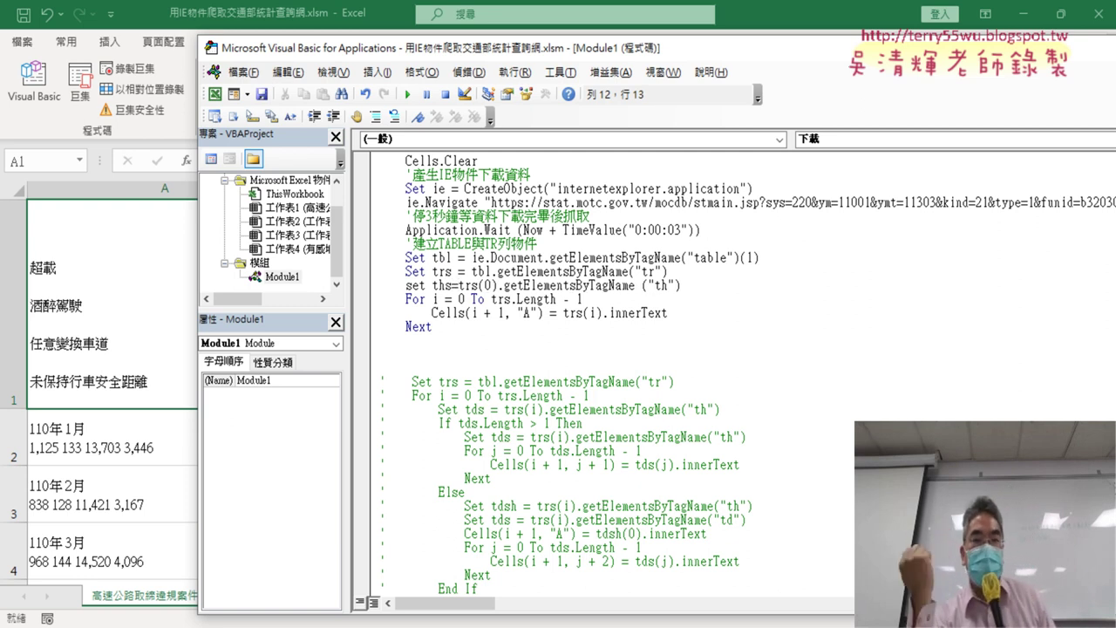
left_click(572, 339)
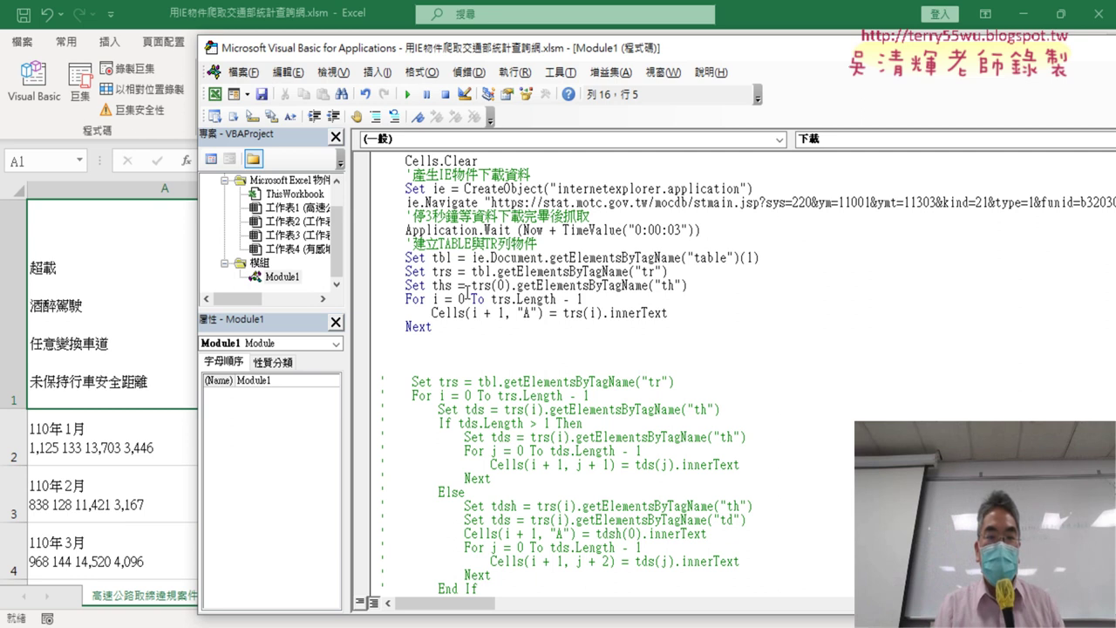
left_click_drag(454, 286, 432, 286)
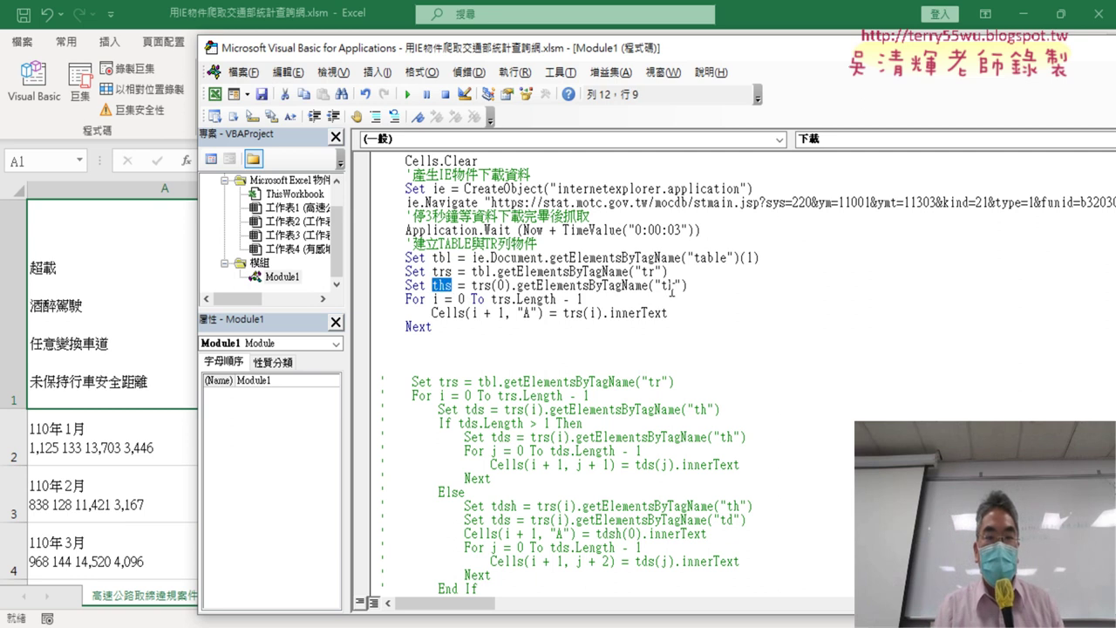
left_click_drag(689, 286, 485, 286)
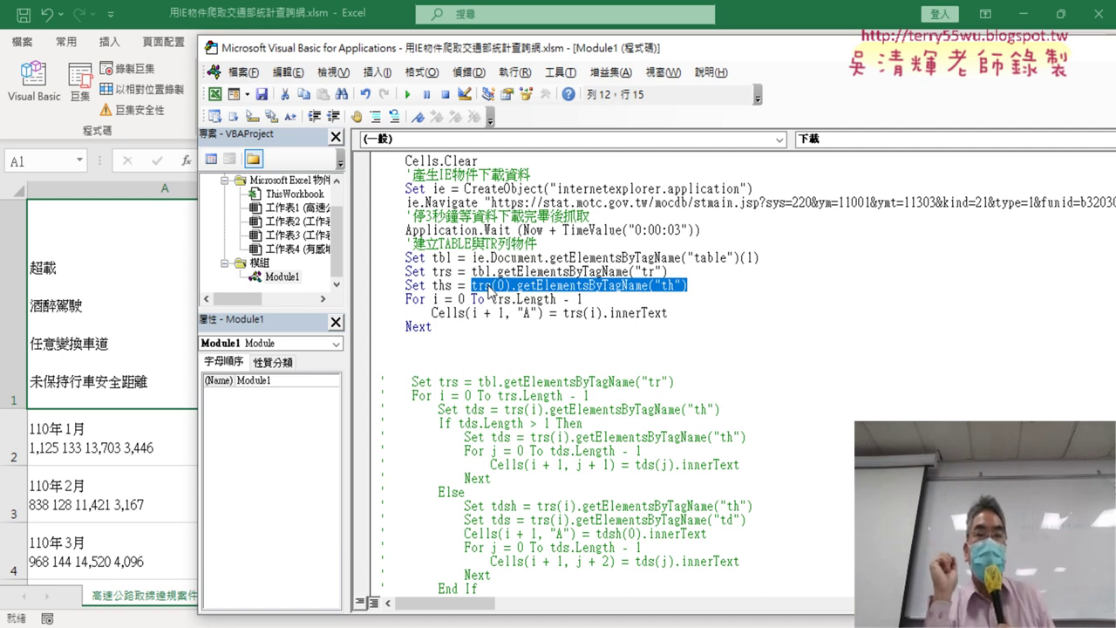
left_click(699, 284)
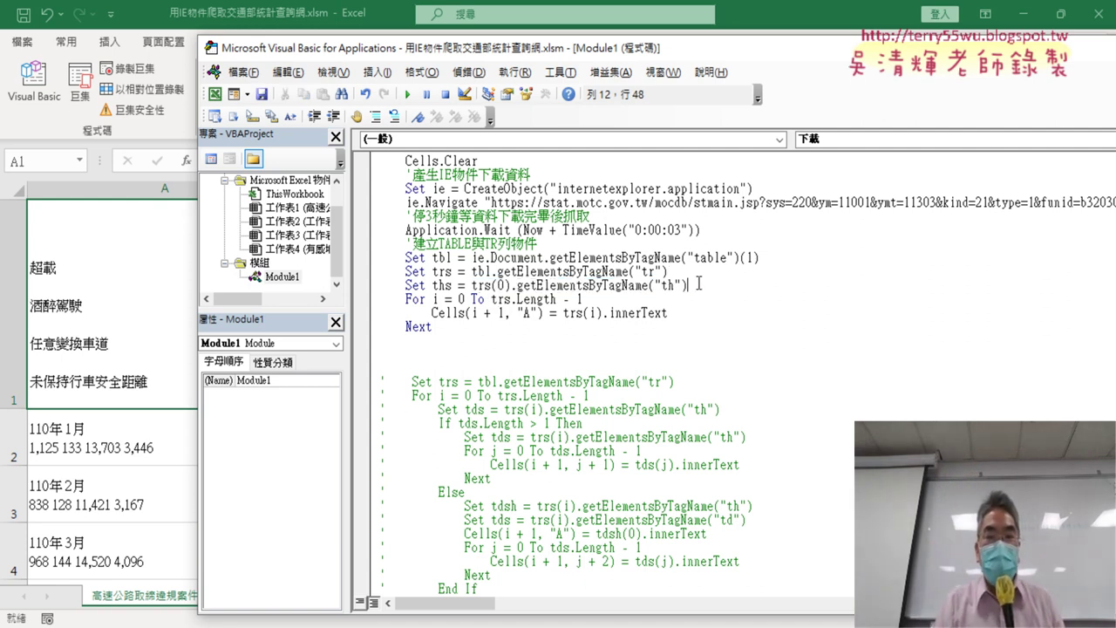
key("Return")
key("Return")
key("Return")
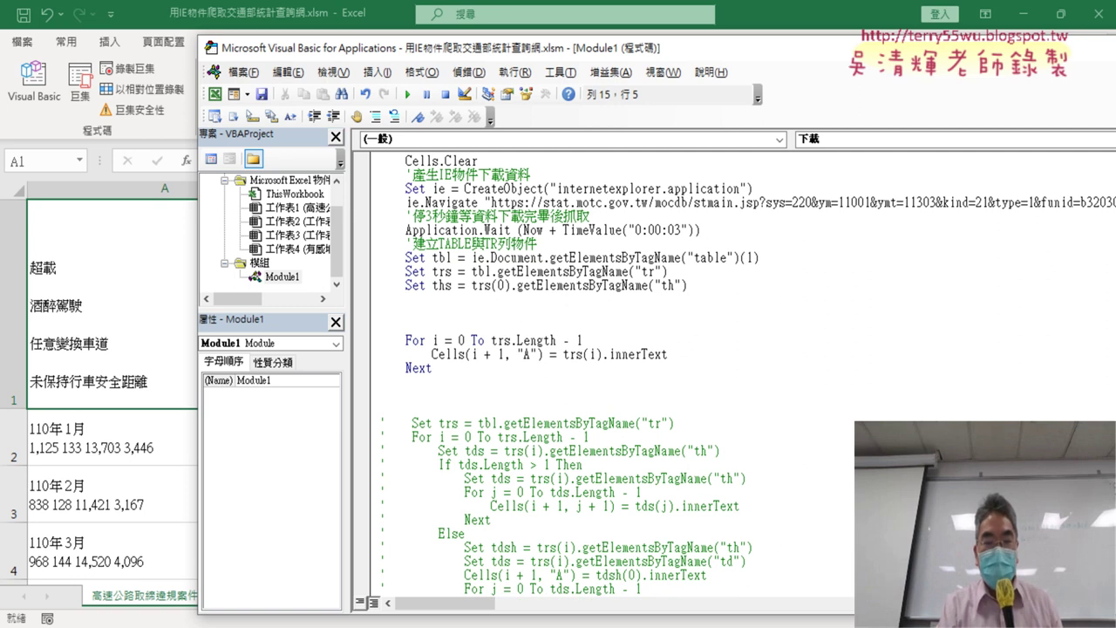
- Point out header cells B1 through E1 on the worksheet, then return to the code
key("Up")
key("Up")
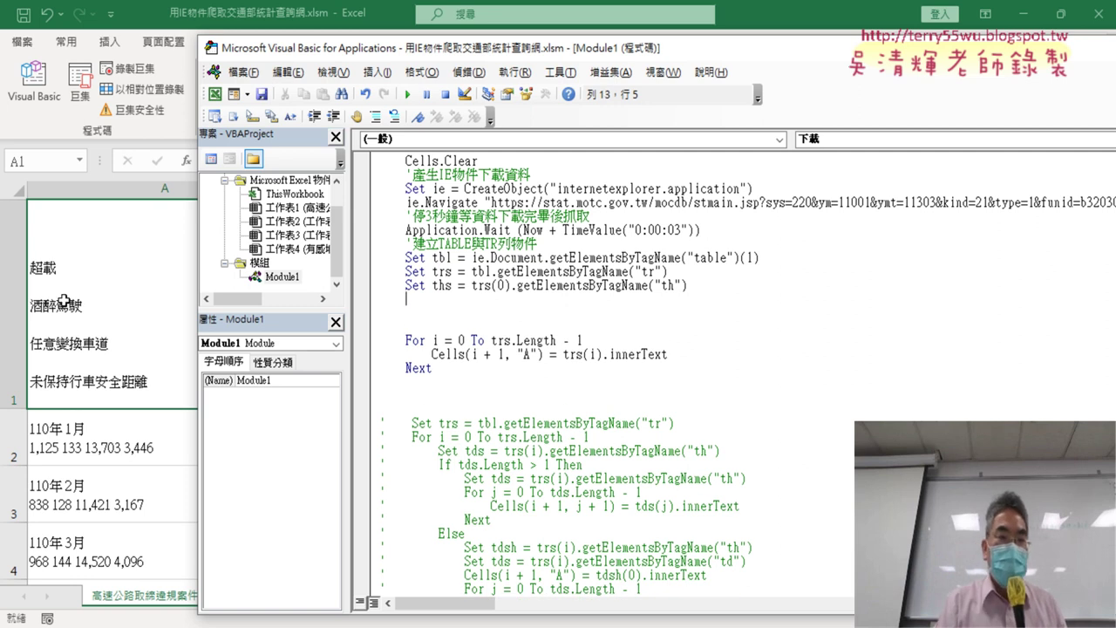
left_click(131, 277)
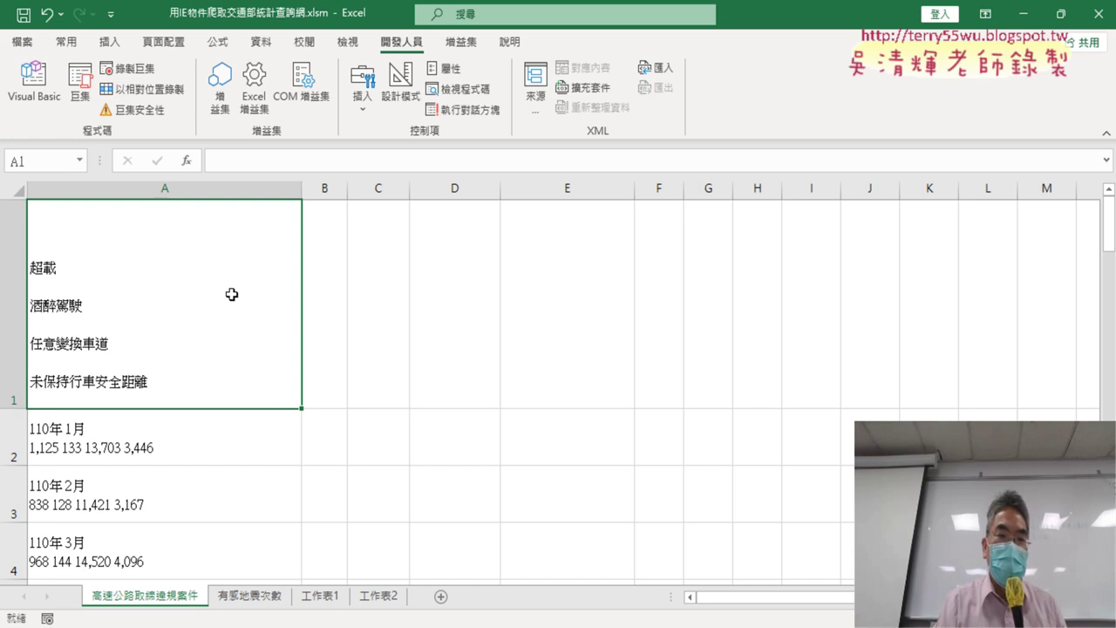
left_click(325, 302)
left_click(378, 296)
left_click(585, 314)
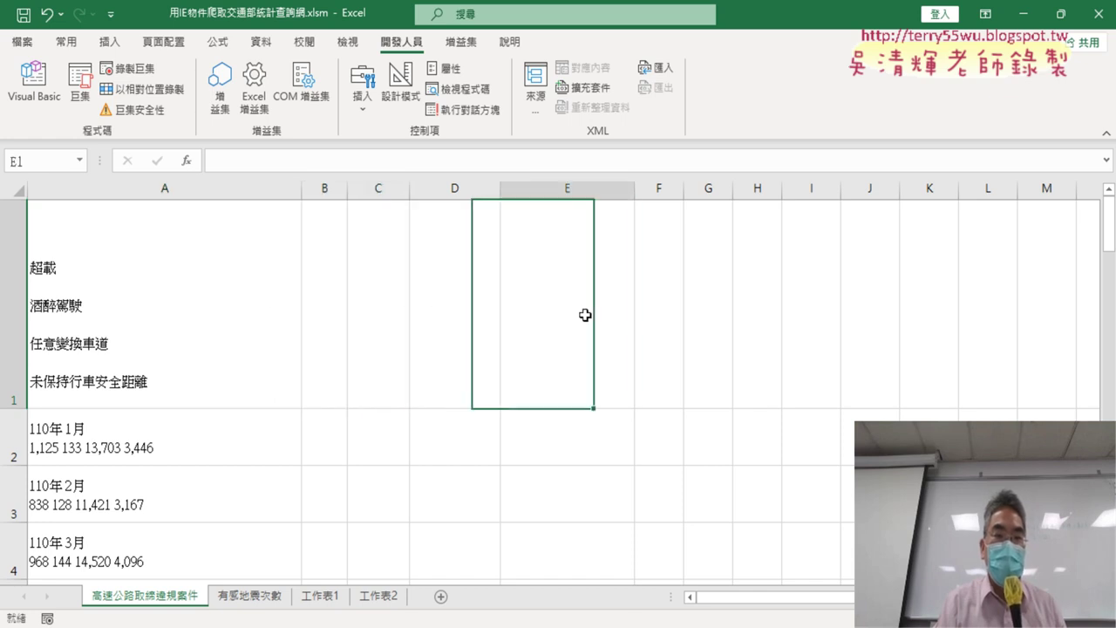
left_click(136, 235)
left_click(35, 87)
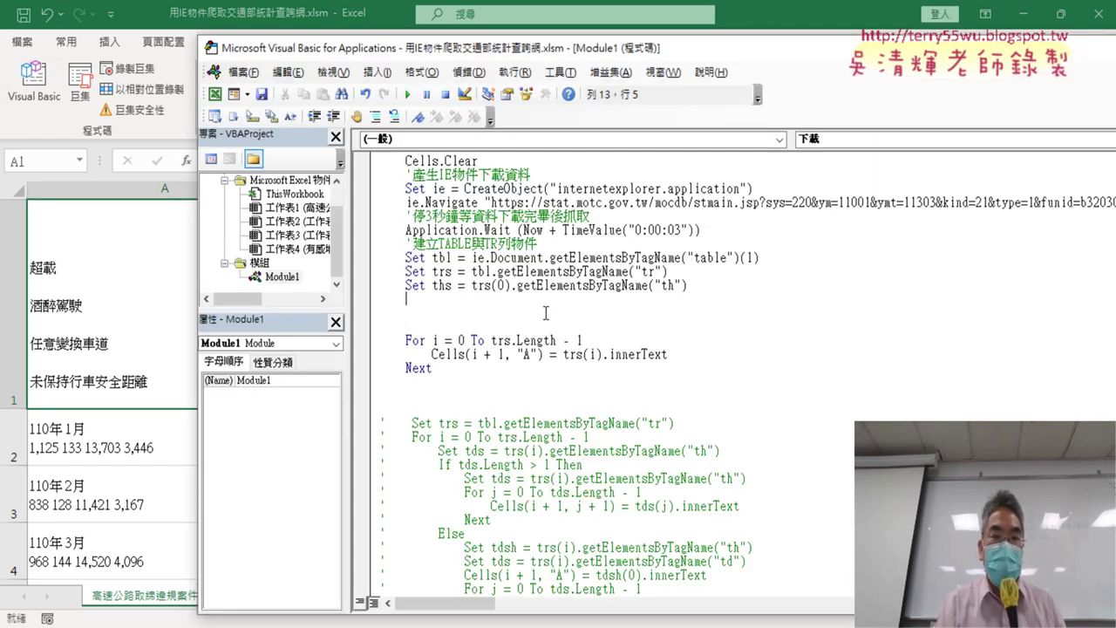
- Type cells(1,1)=ths(0).innertext below the Set ths line, dismissing the compile error
type("ce")
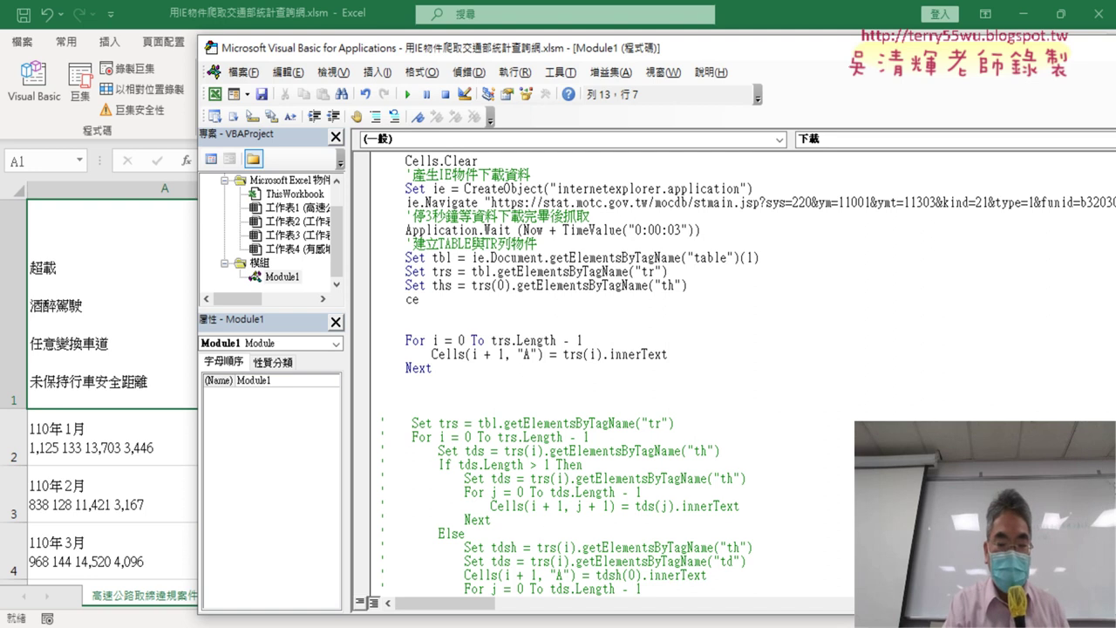
type("lls")
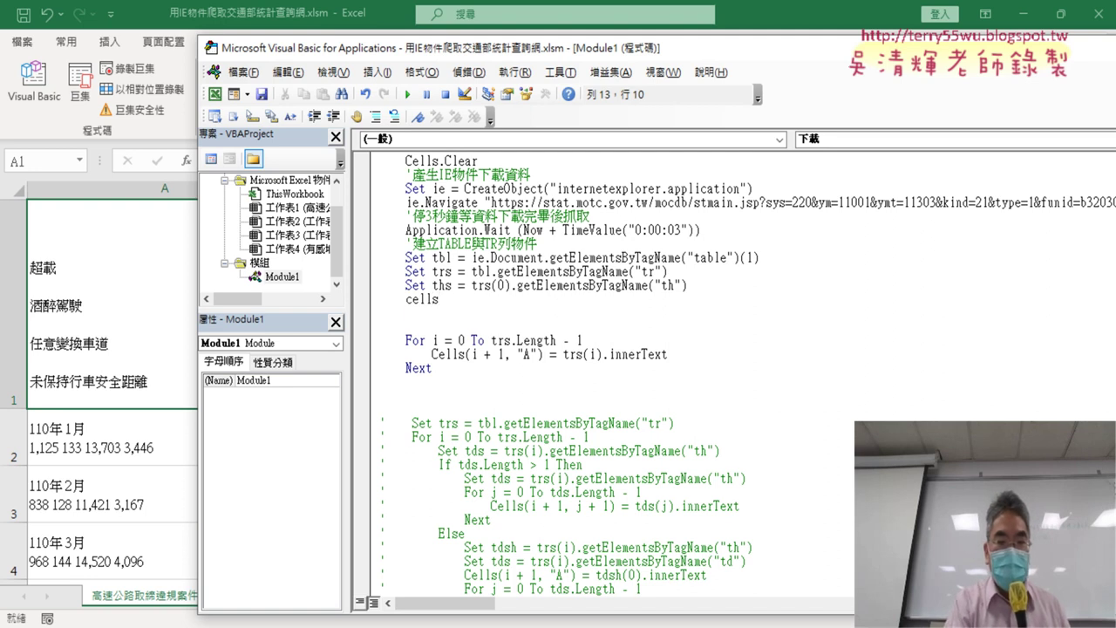
type("(")
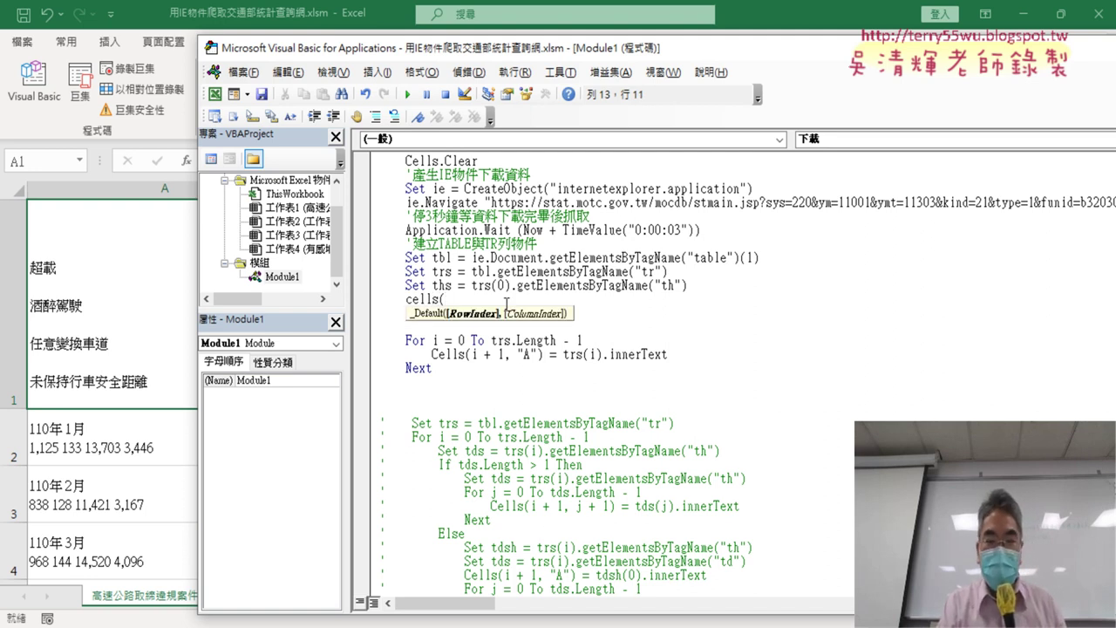
type("1,1")
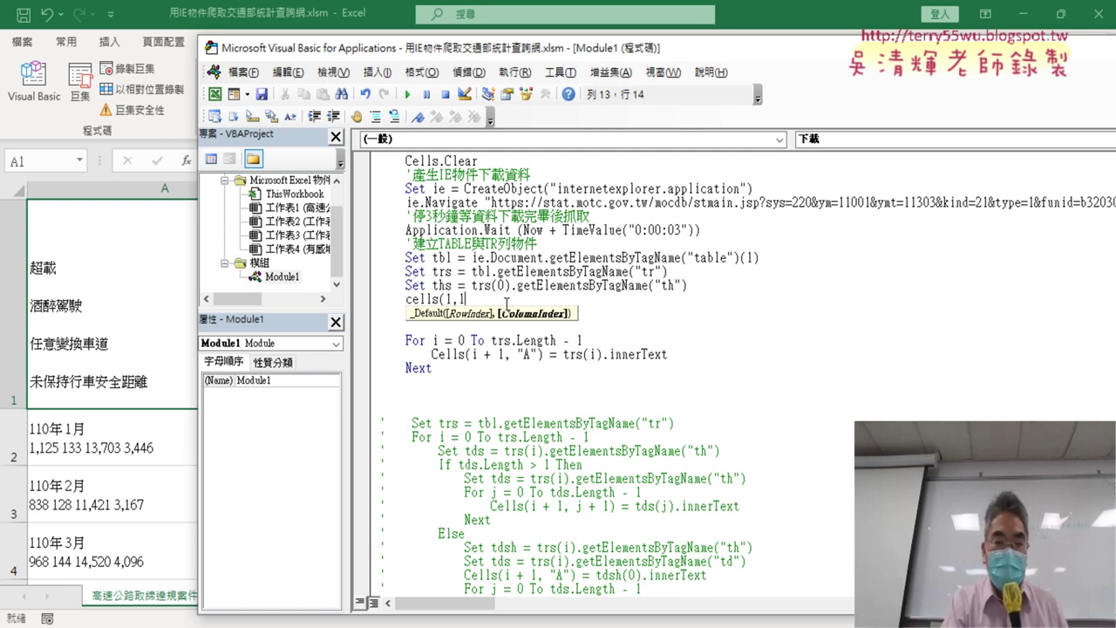
type(")")
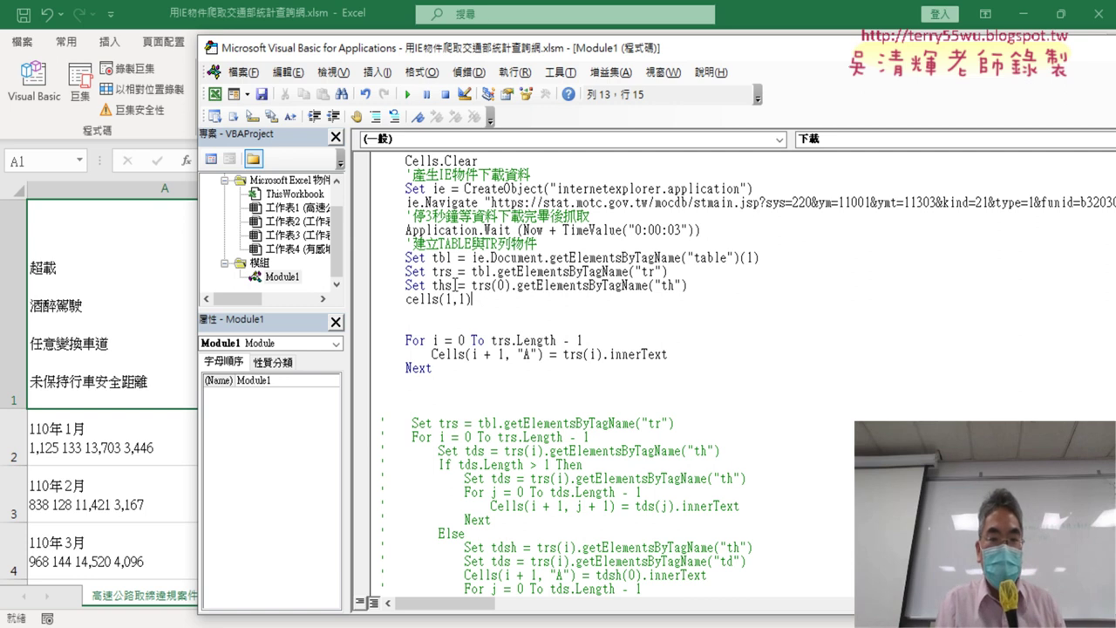
left_click(454, 284)
left_click(533, 391)
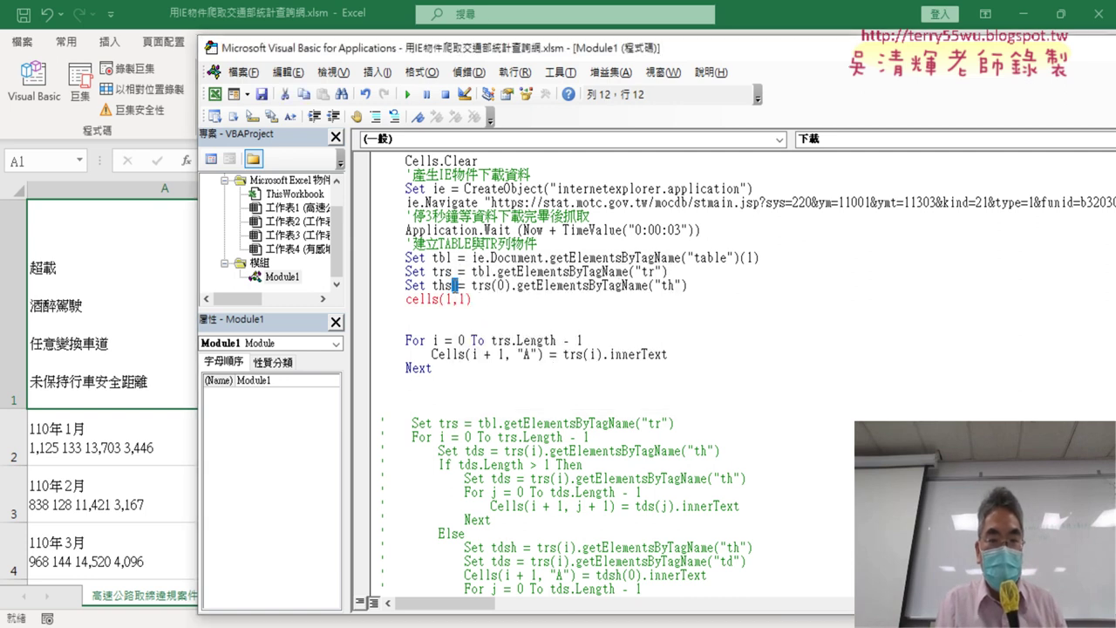
key("shift+Left")
key("shift+Left")
left_click_drag(436, 289, 491, 304)
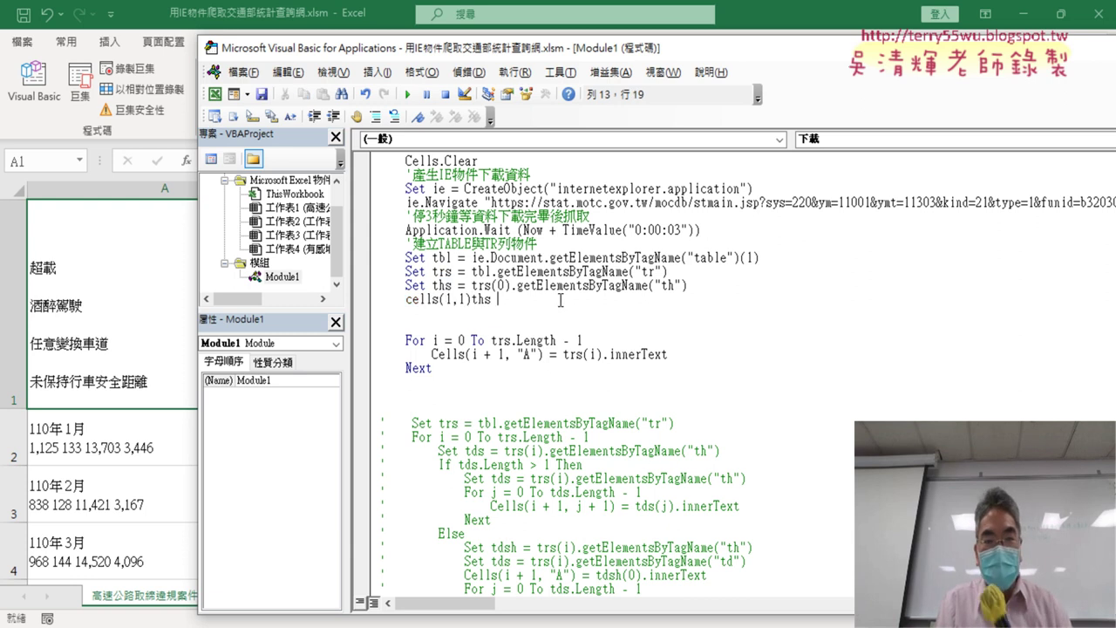
left_click(474, 300)
type("=")
left_click(484, 299)
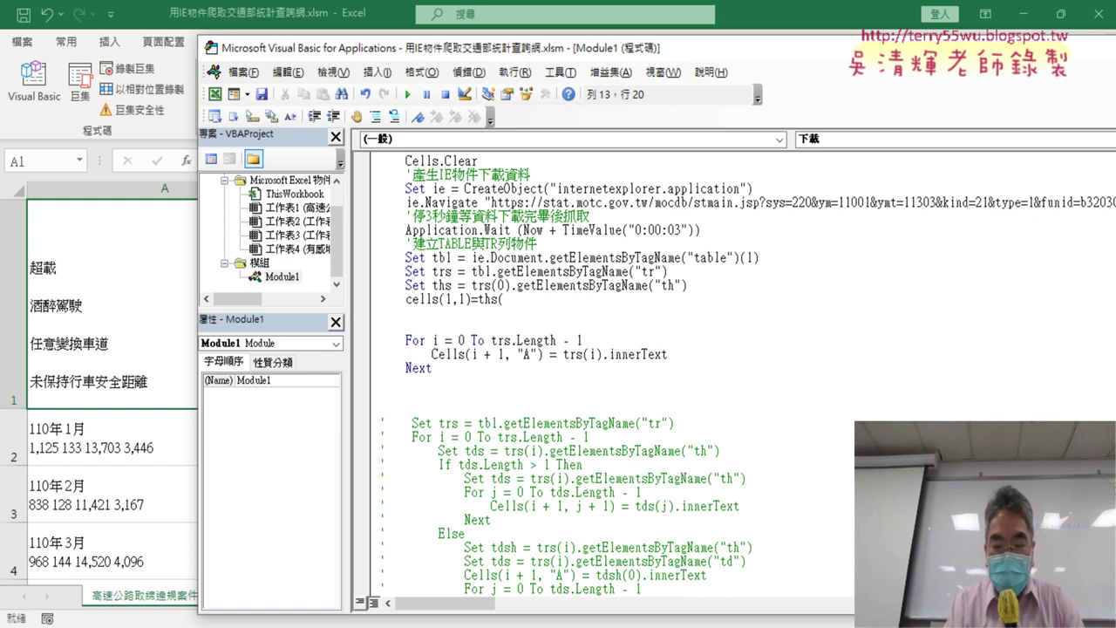
type("(0).")
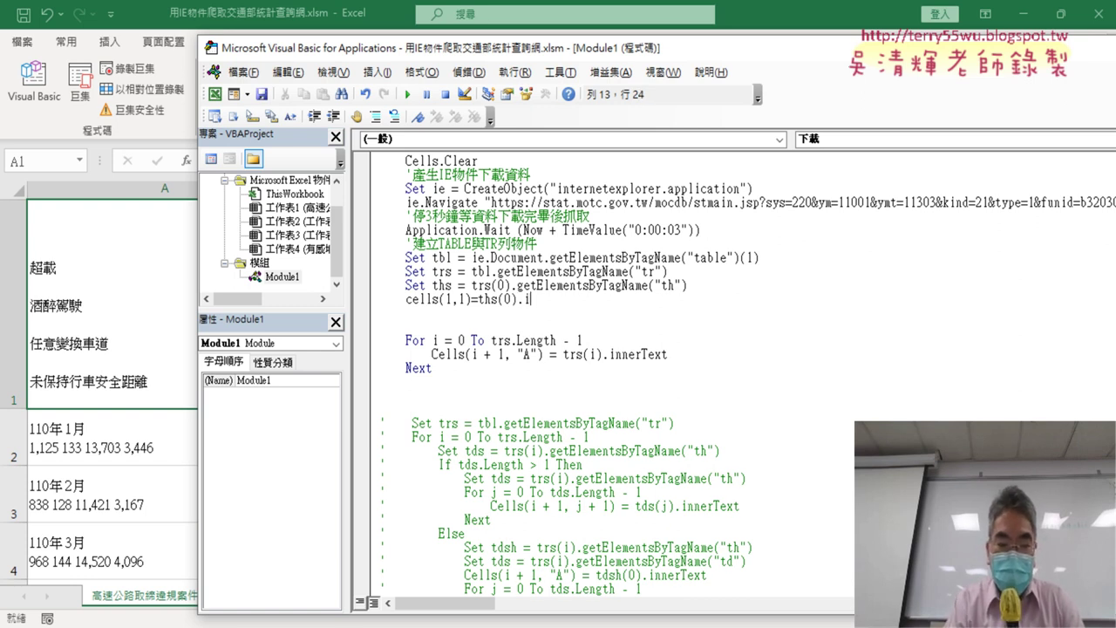
type("innert")
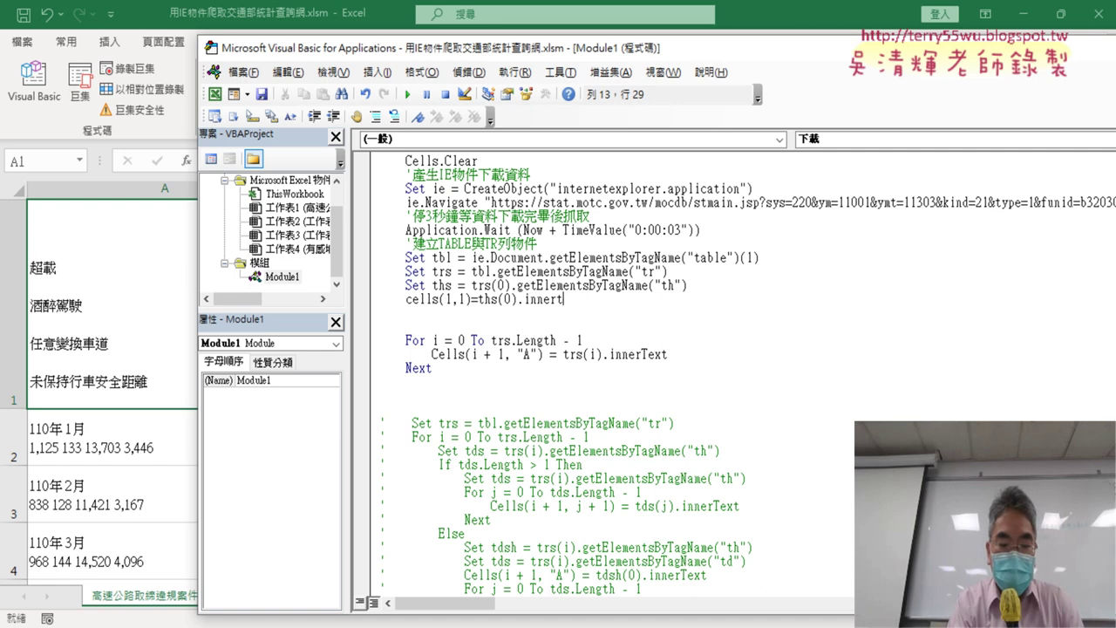
type("ext")
- Confirm the Cells(1, 1) line and shift the code window to reveal column B
left_click(611, 423)
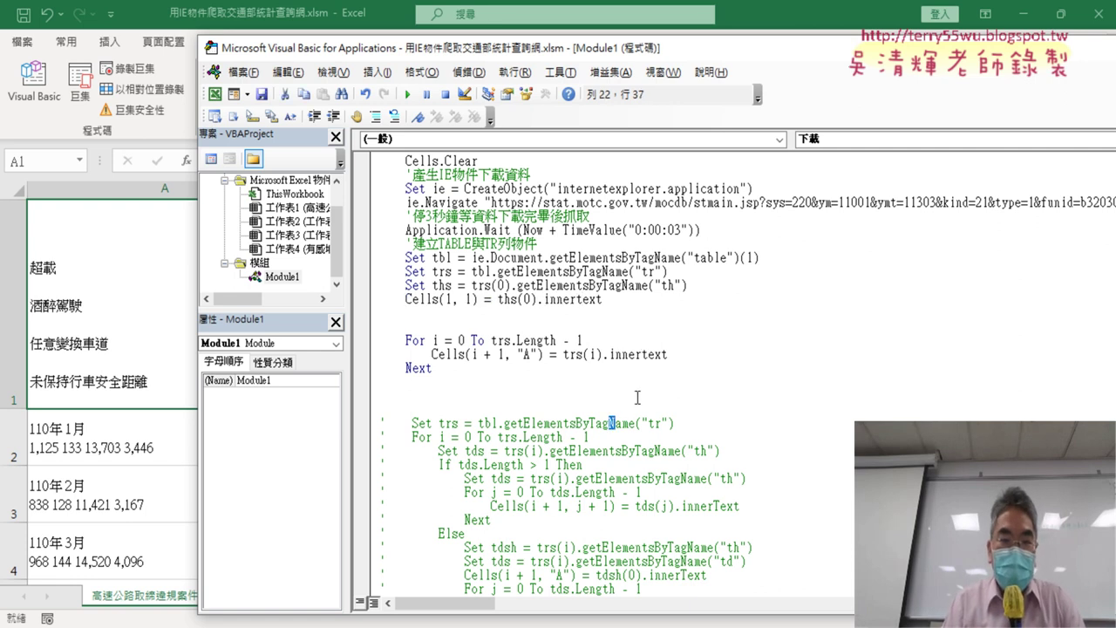
left_click_drag(624, 309, 403, 301)
left_click(421, 299)
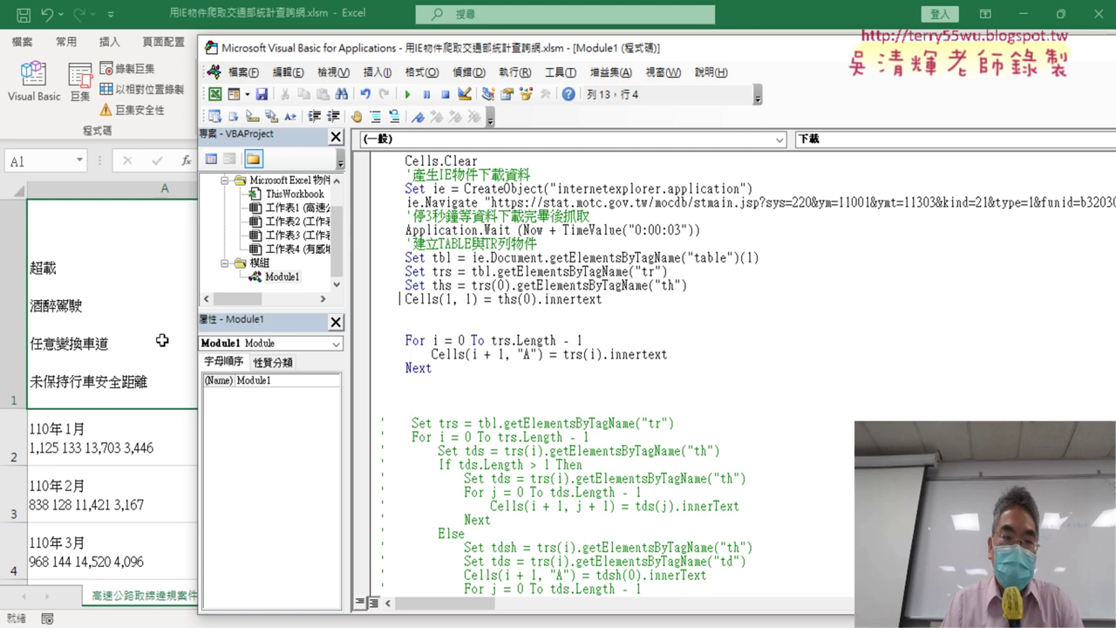
left_click_drag(610, 55, 793, 55)
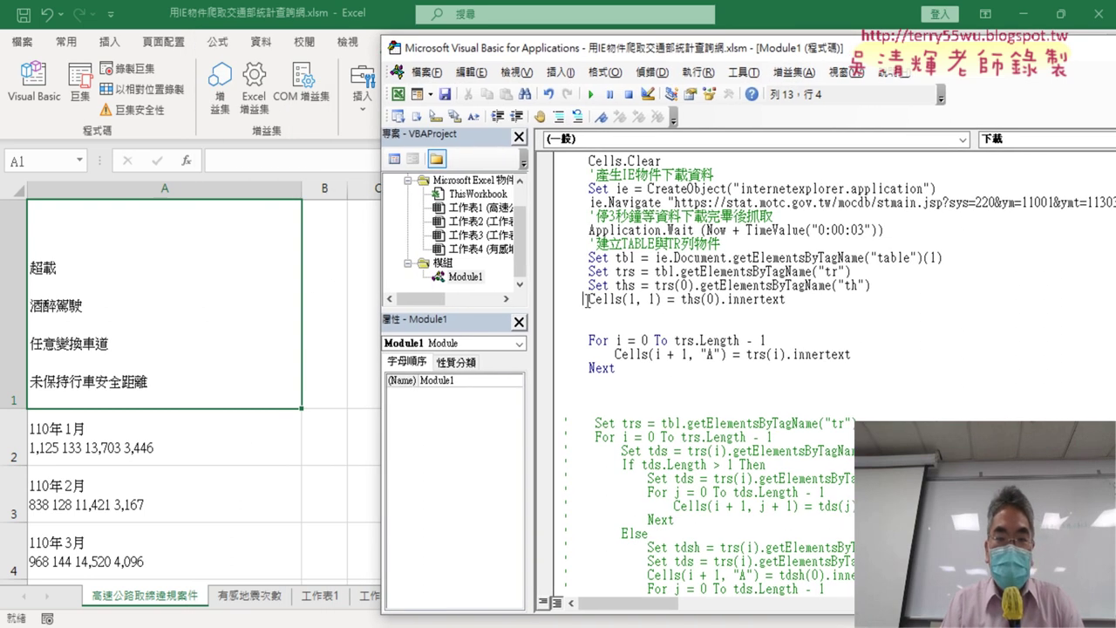
- Duplicate the line below and change it to Cells(1, 2) = ths(1).innertext
left_click_drag(585, 299, 790, 301)
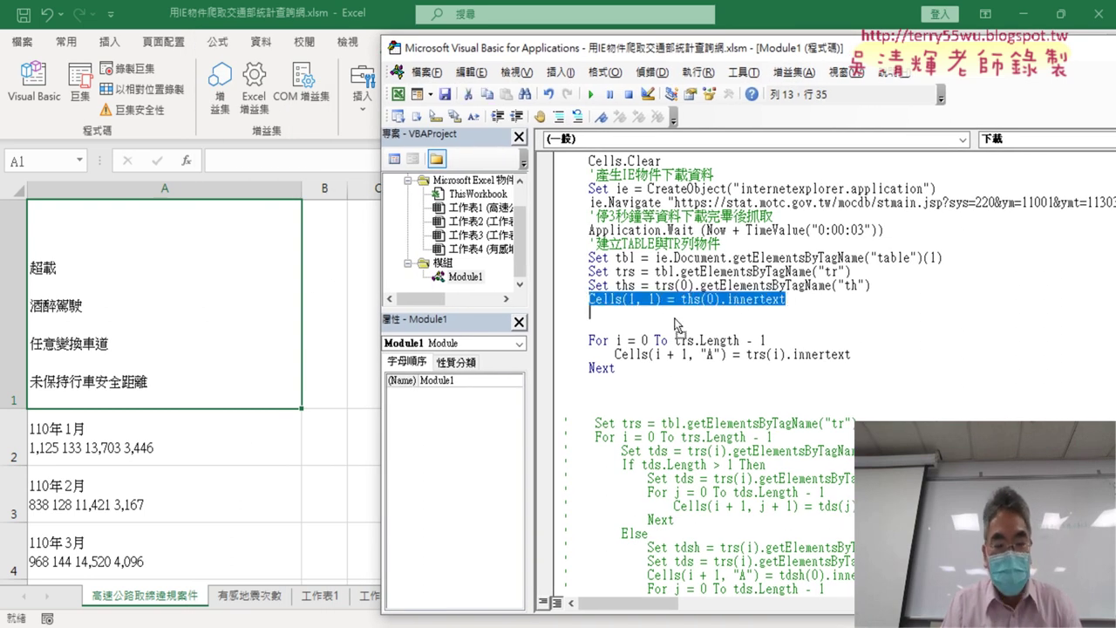
left_click_drag(679, 324, 671, 321)
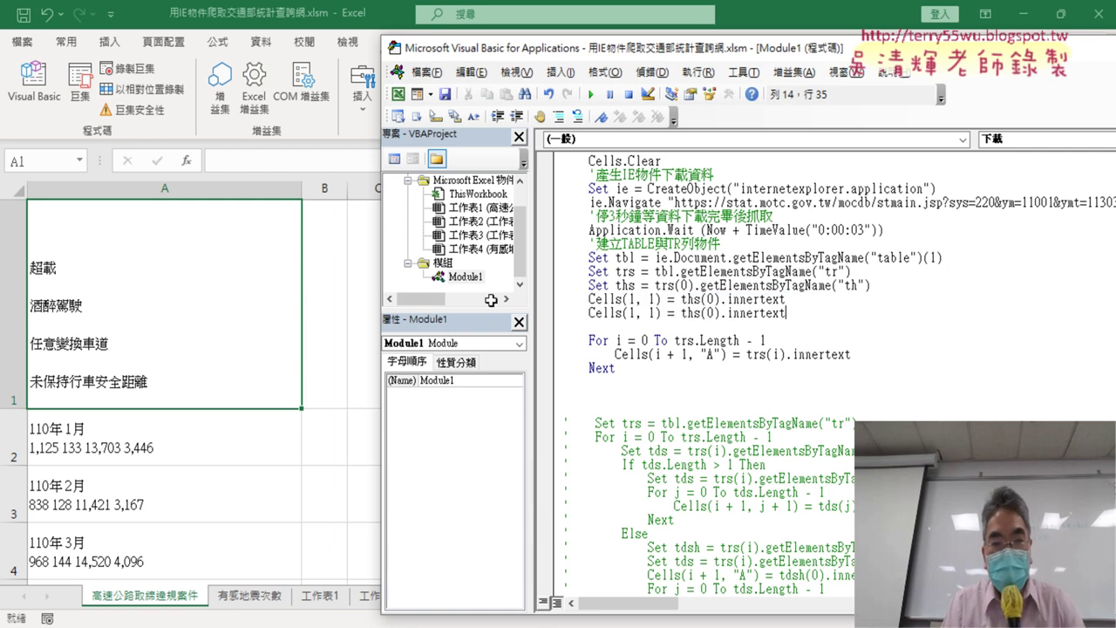
double_click(653, 313)
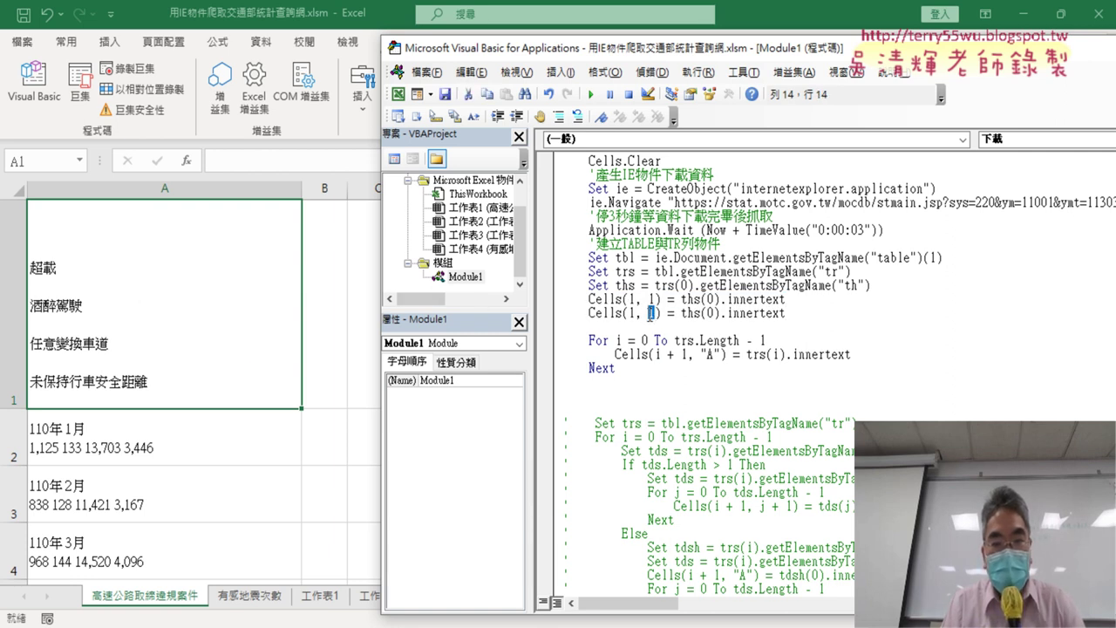
type("2")
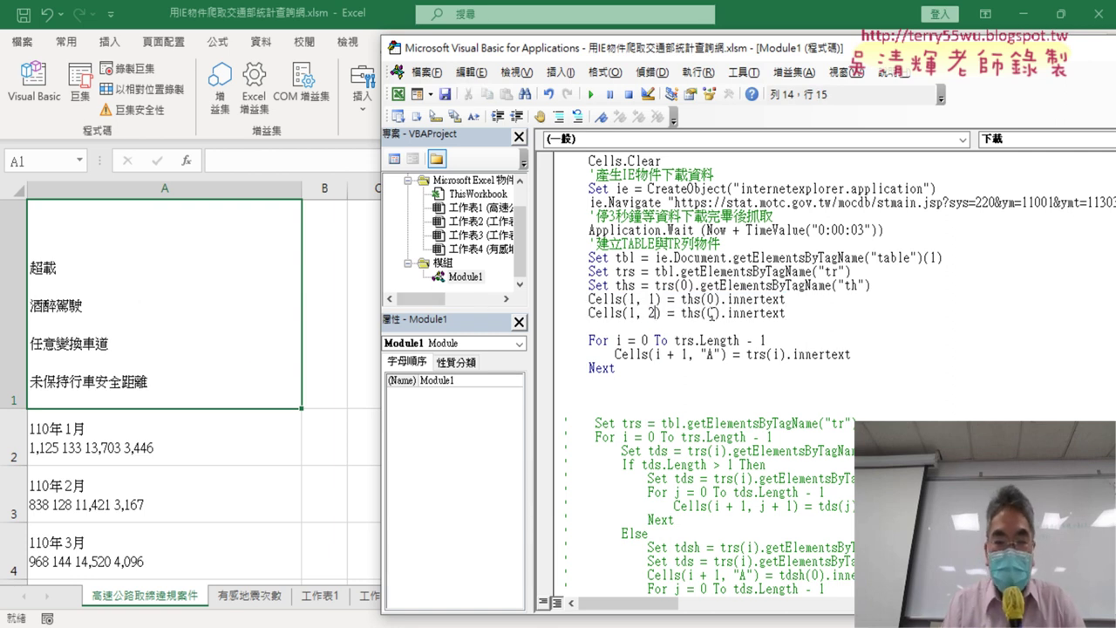
double_click(711, 312)
type("1")
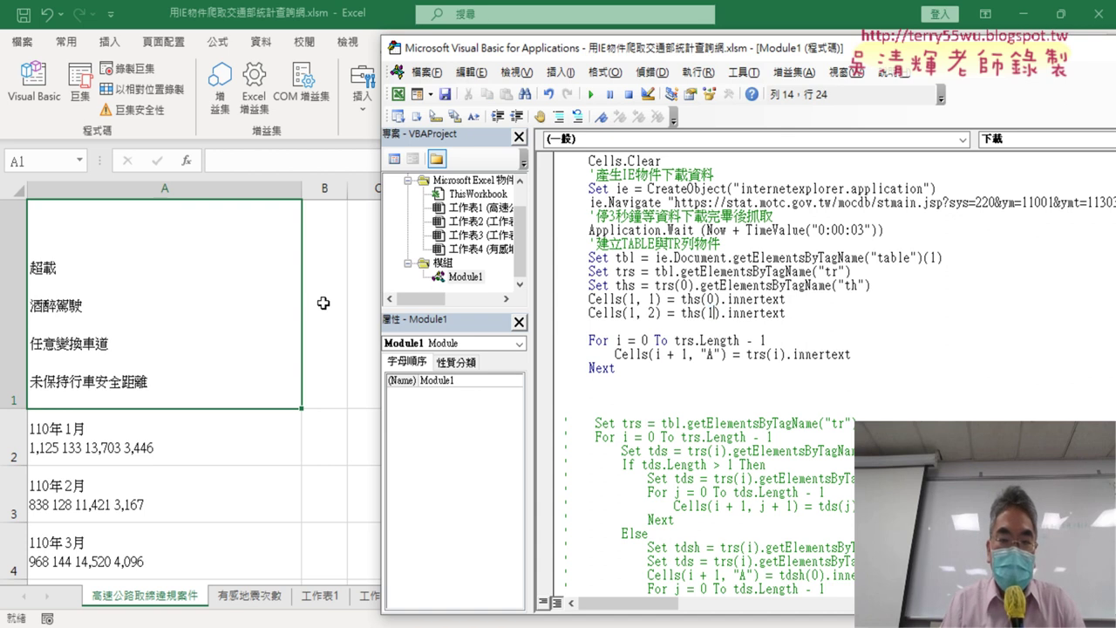
- Comment out the row loop, breakpoint Cells(1, 1), and run the macro to put 超載 in B1
left_click_drag(639, 369, 547, 343)
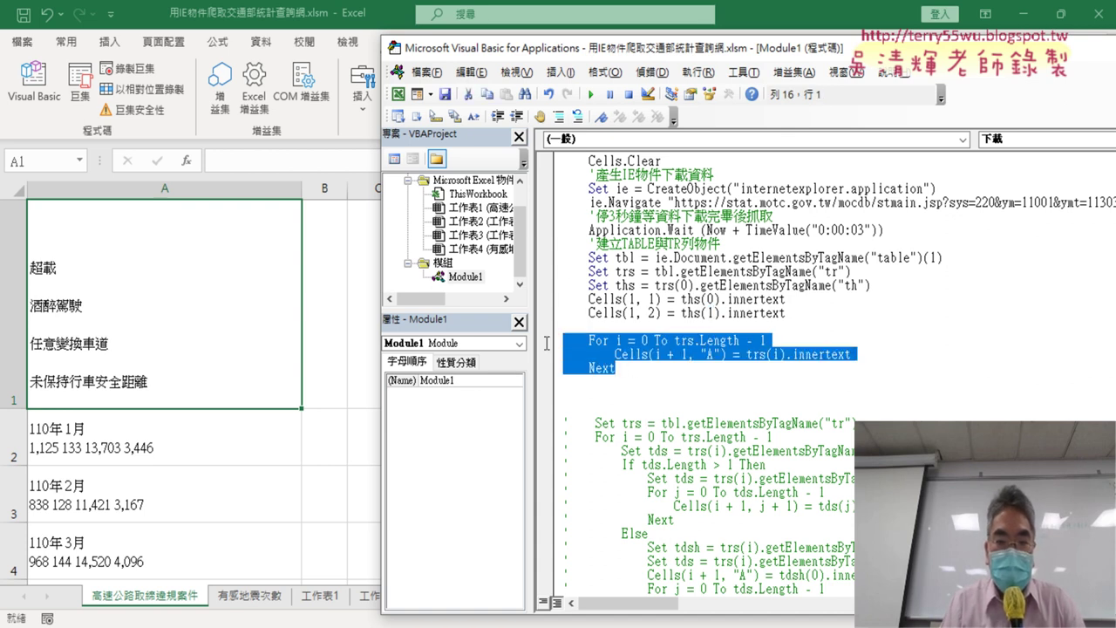
left_click(558, 116)
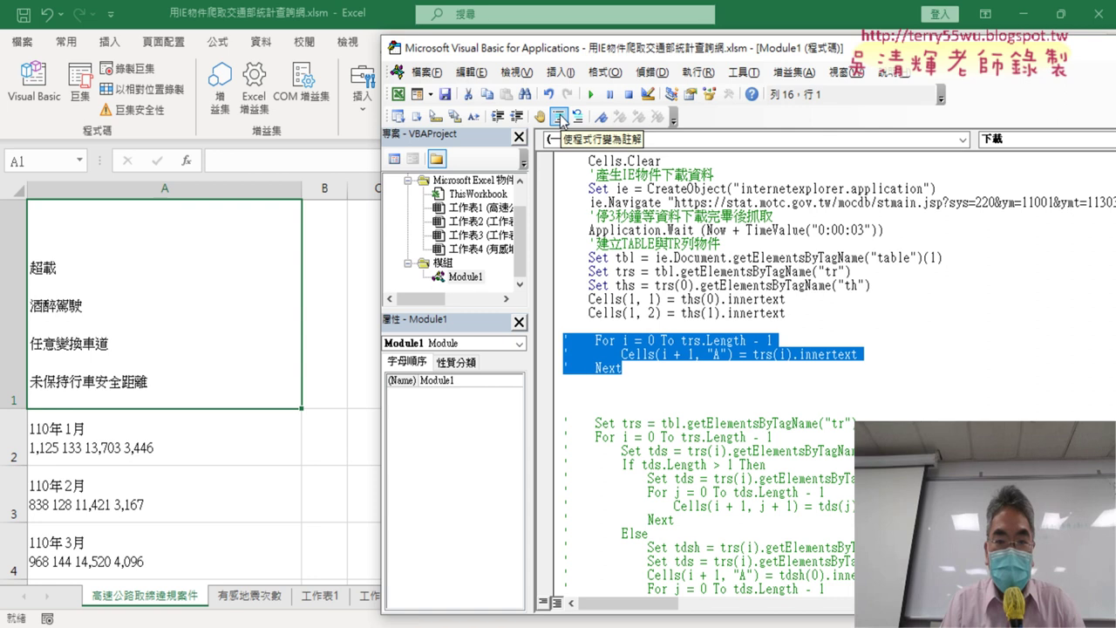
left_click(550, 299)
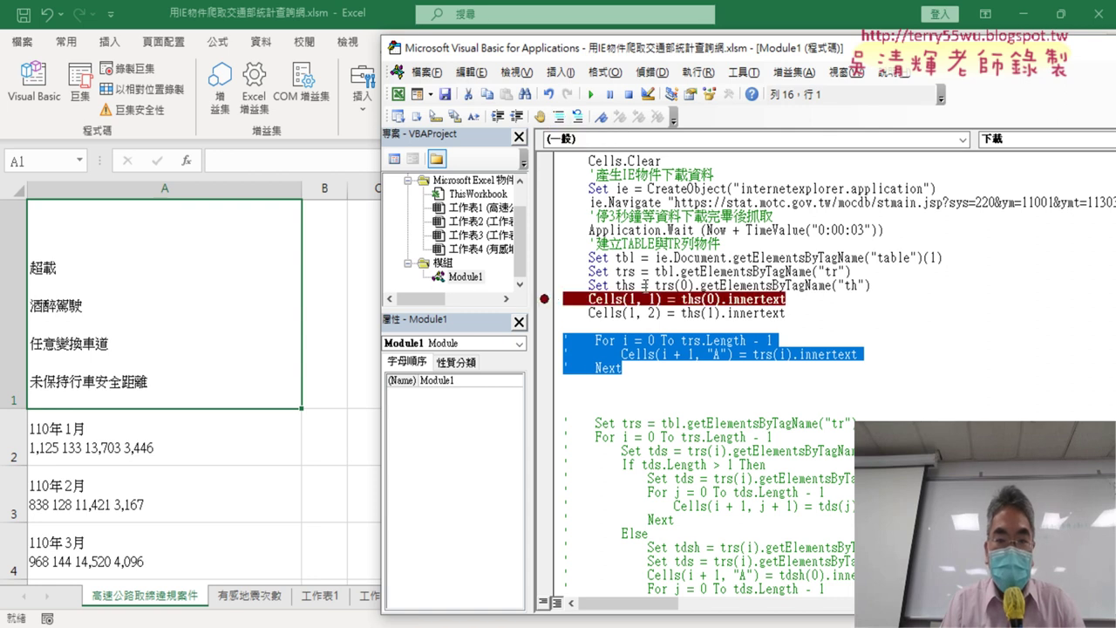
left_click(593, 94)
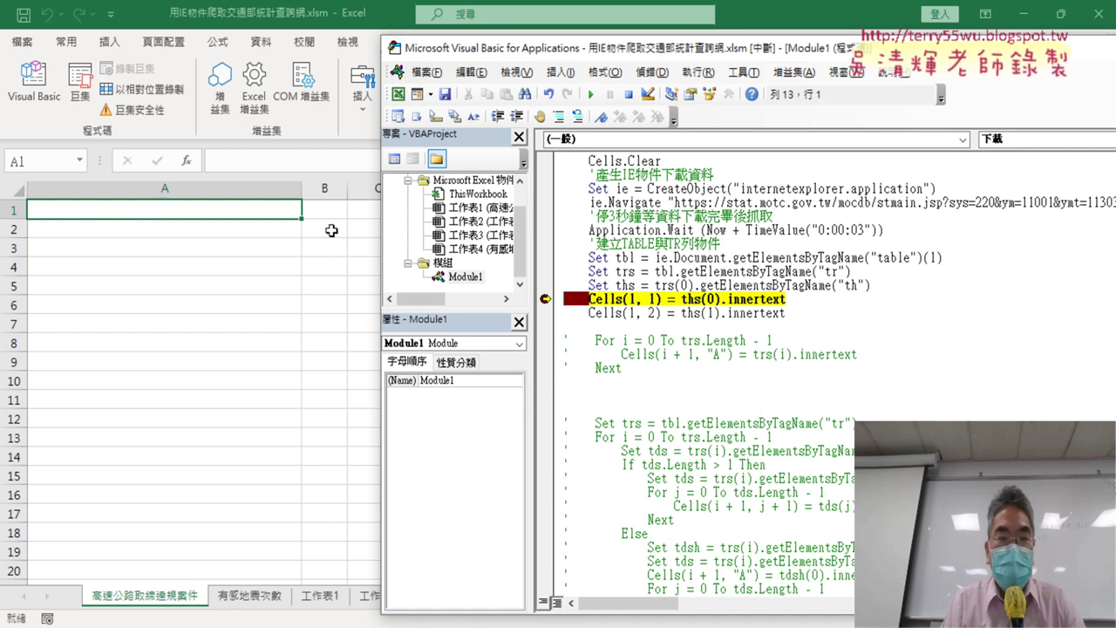
left_click(591, 94)
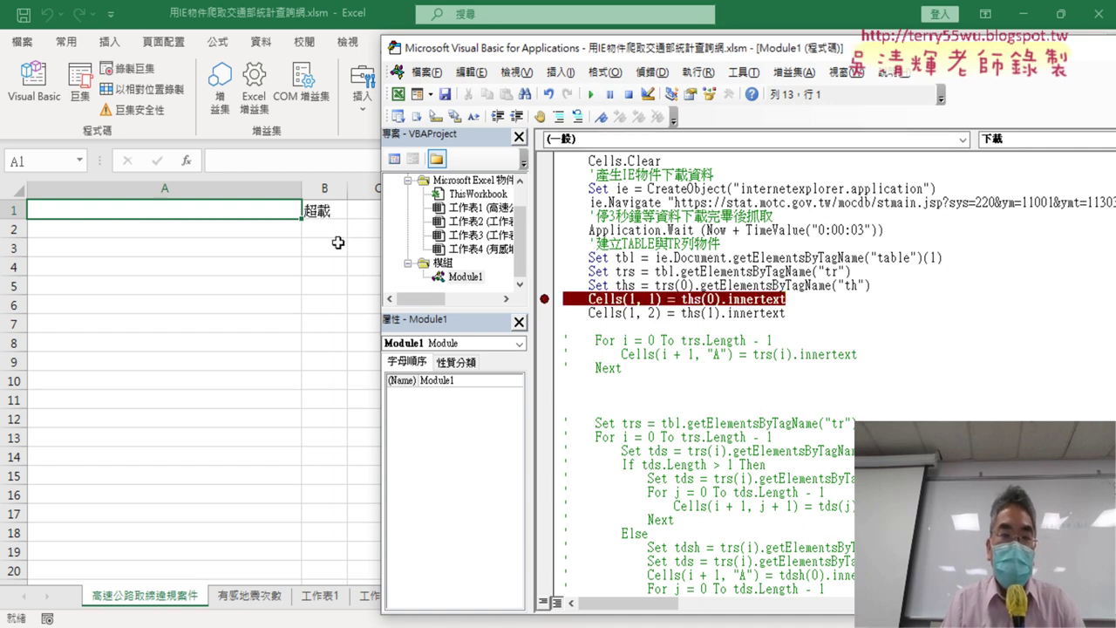
- Copy the Cells(1, 2) = ths(1).innertext line onto a new line below it
left_click(811, 313)
key("Return")
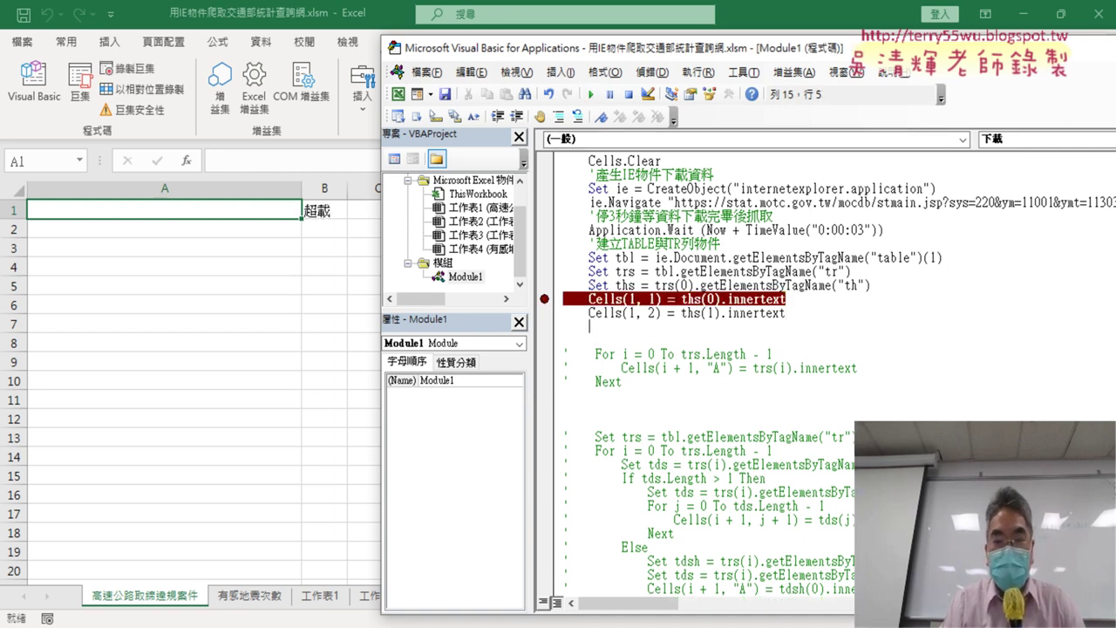
left_click_drag(787, 314, 585, 316)
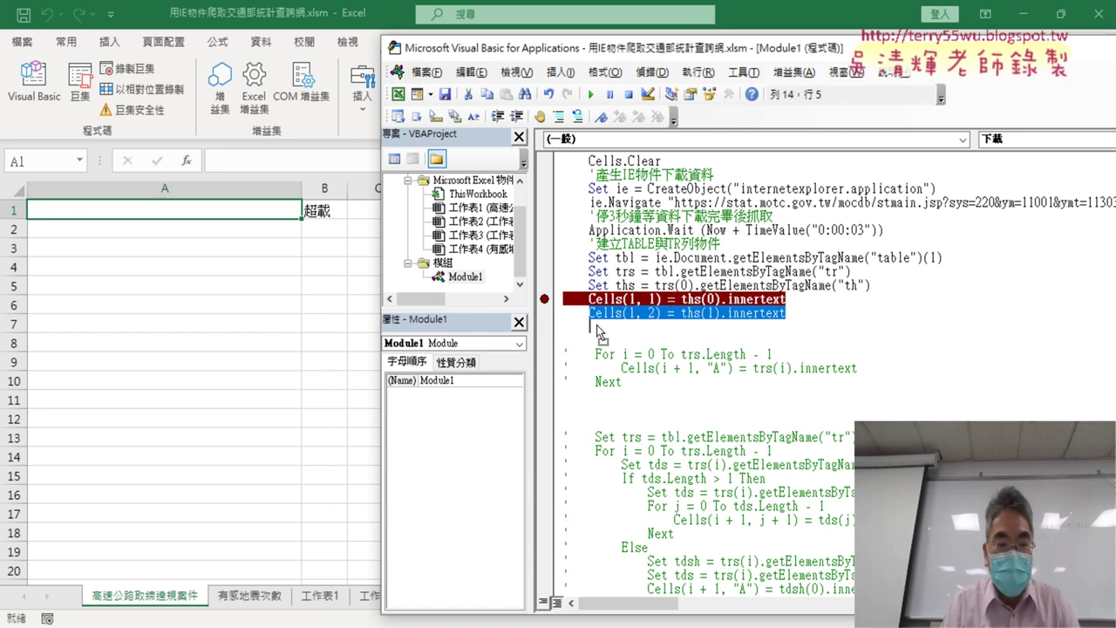
key("ctrl+c")
key("Down")
key("ctrl+v")
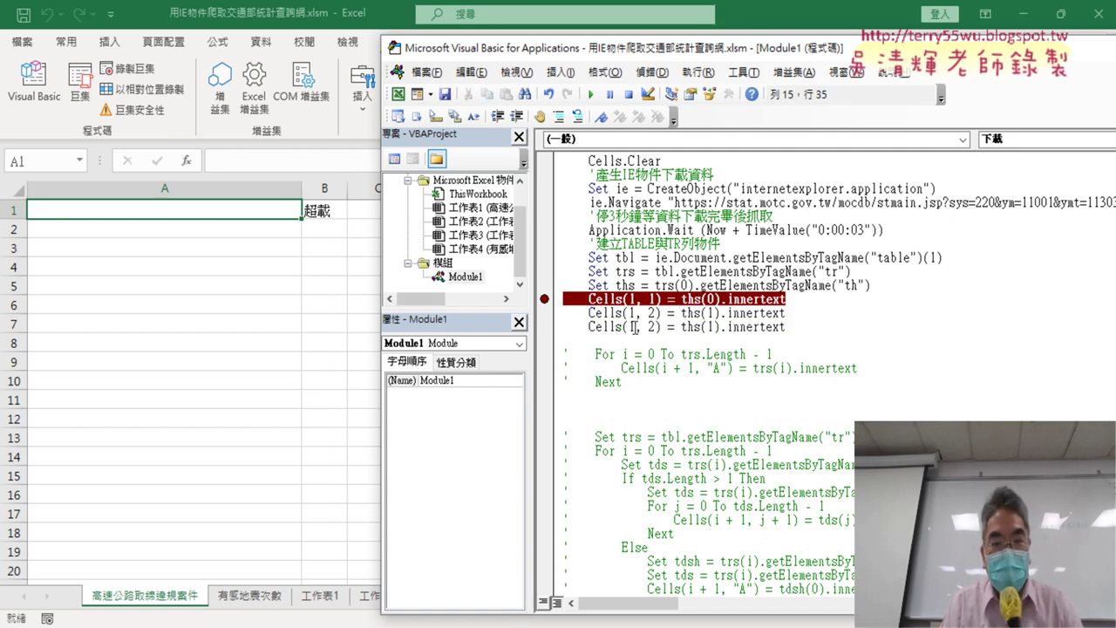
- Change the copy to Cells(1, 3) = ths(2).innertext and start a new line
double_click(651, 327)
type("3")
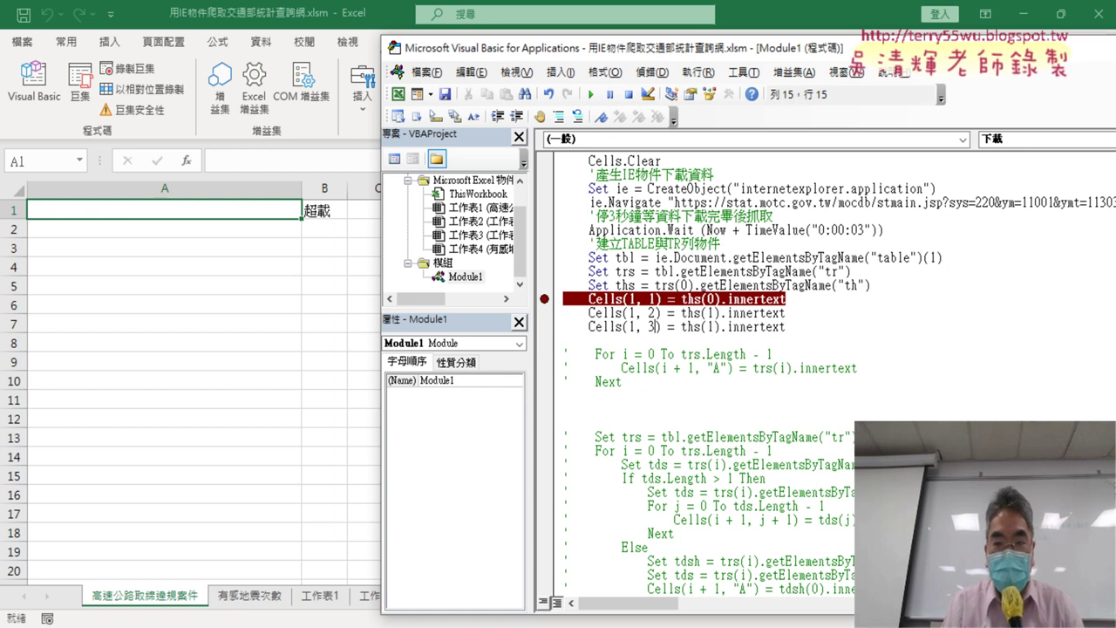
double_click(712, 327)
type("2")
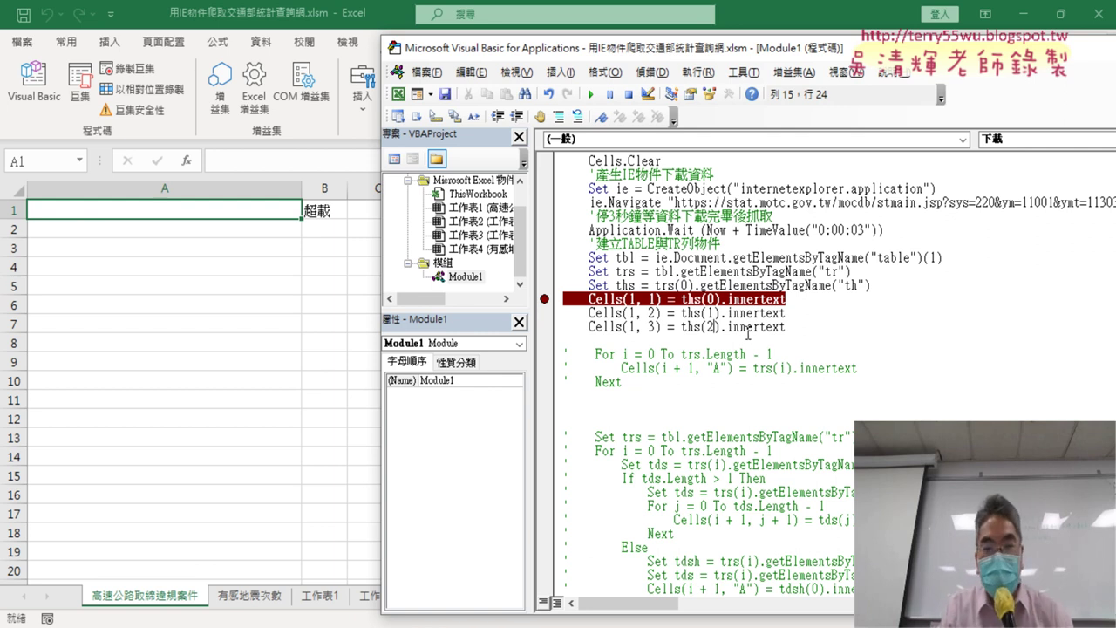
left_click(792, 326)
key("Return")
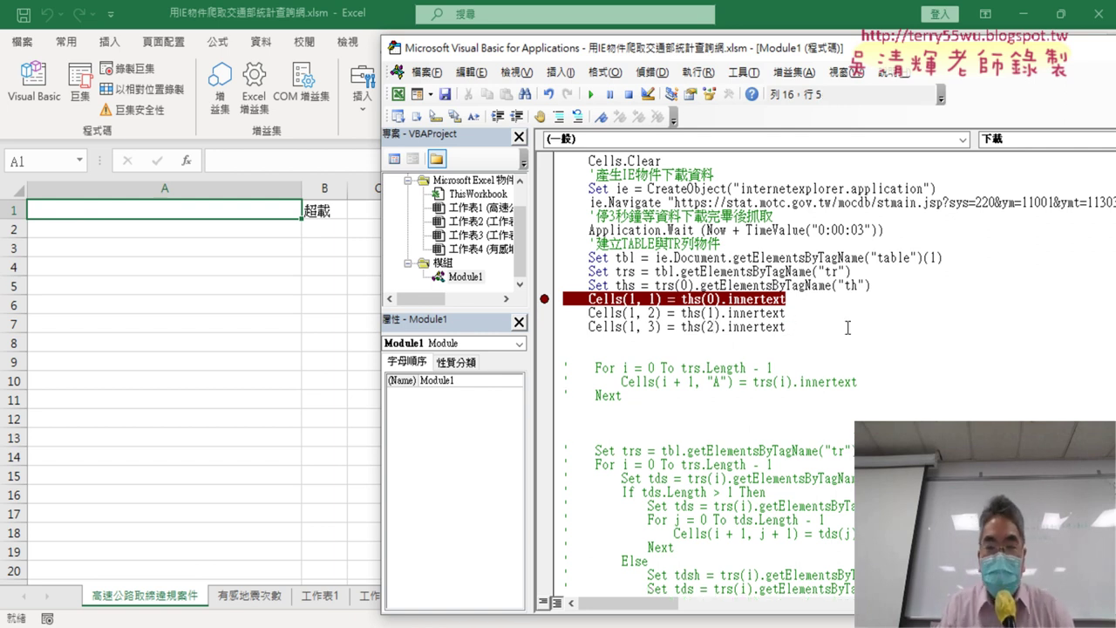
- Add Cells(1, 4) = ths(3) and Cells(1, 5) = ths(4) lines, then move the code window aside
mouse_move(795, 328)
left_mouse_down()
mouse_move(560, 331)
mouse_move(551, 318)
mouse_move(567, 345)
left_mouse_up()
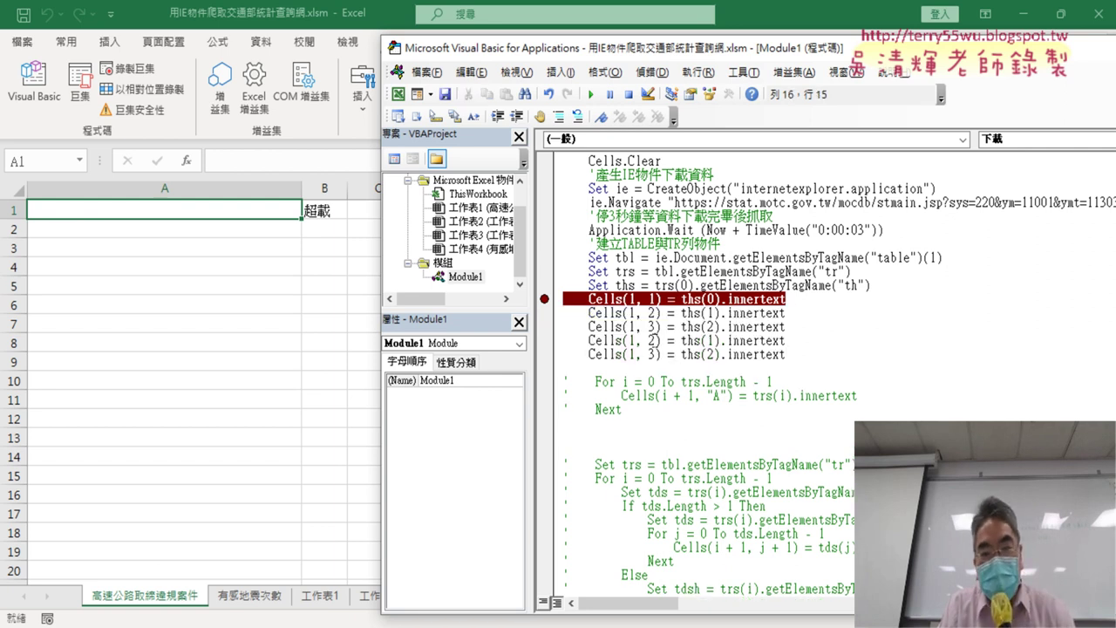
double_click(650, 340)
type("4")
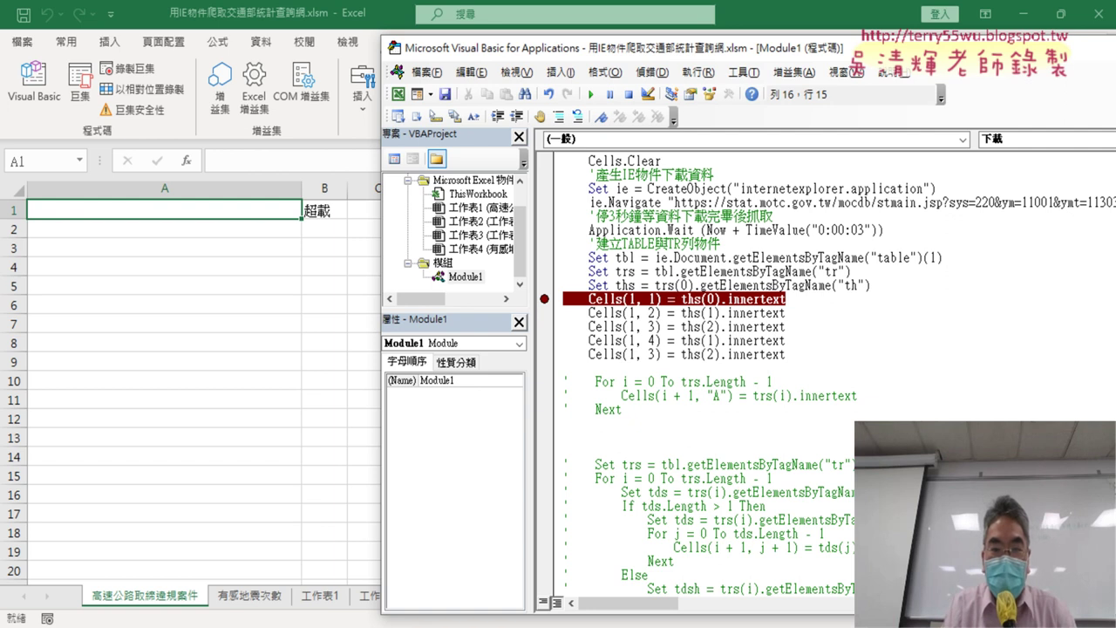
double_click(652, 354)
type("5")
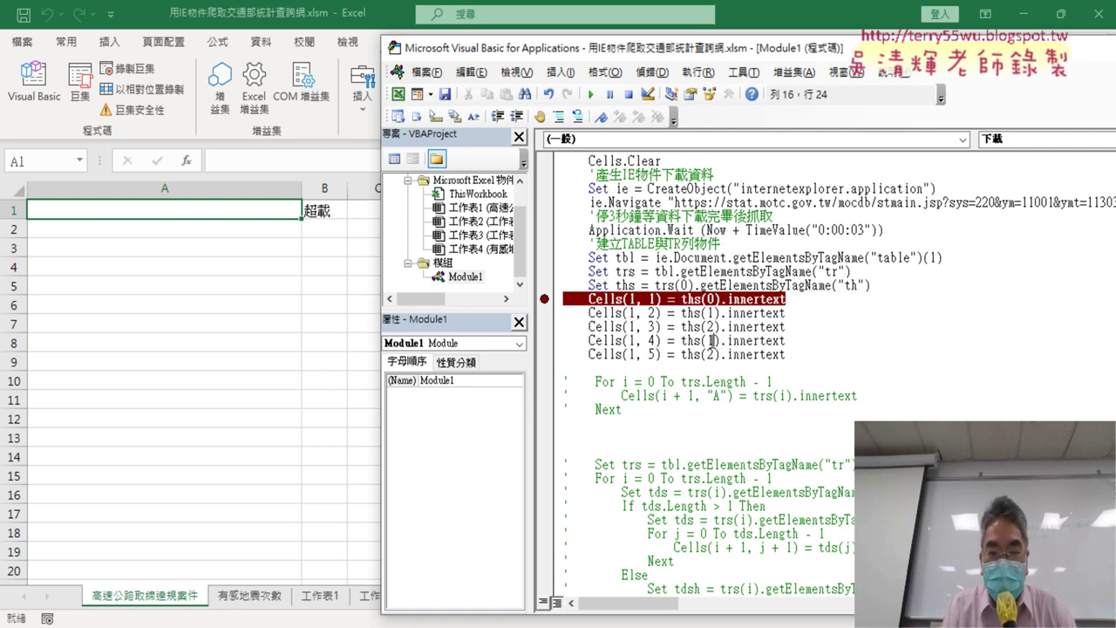
key("BackSpace")
type("3")
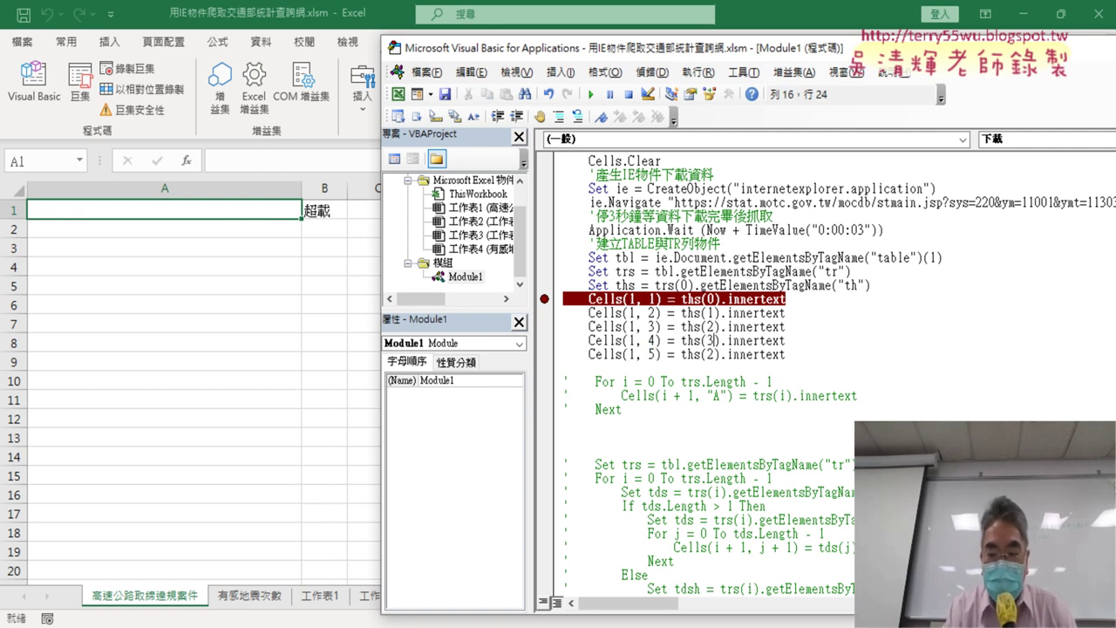
key("BackSpace")
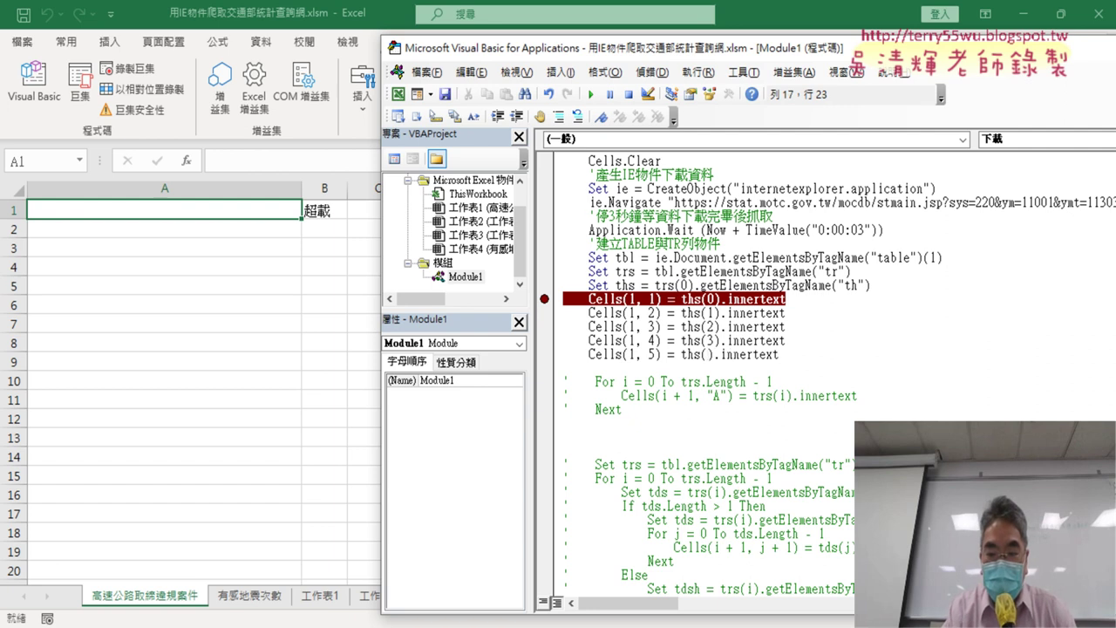
type("4")
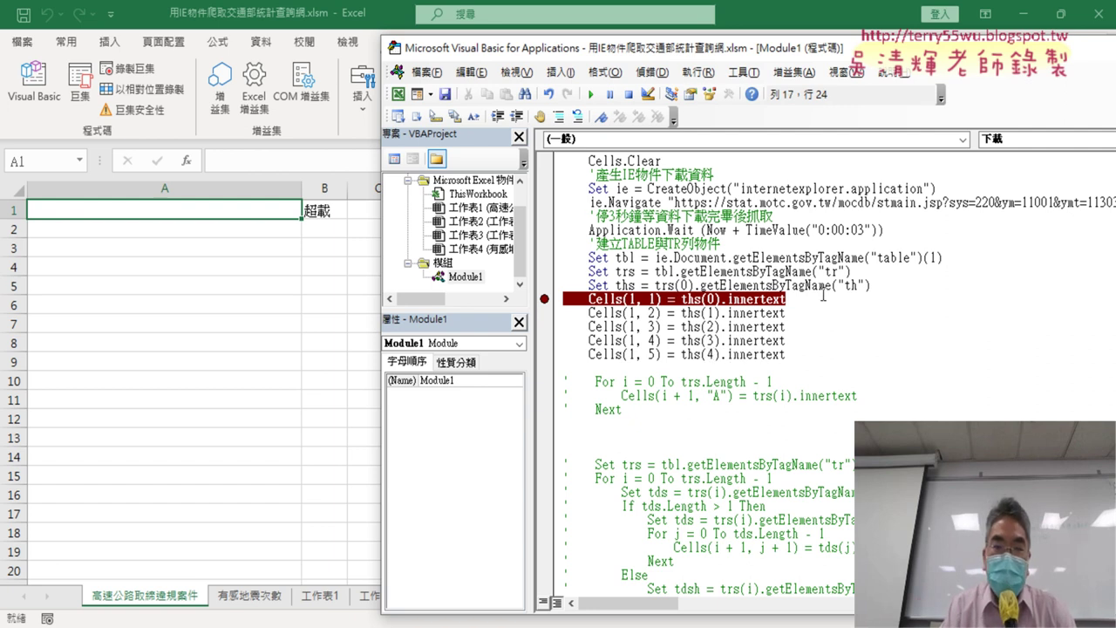
mouse_move(720, 48)
left_mouse_down()
mouse_move(872, 48)
mouse_move(924, 30)
left_mouse_up()
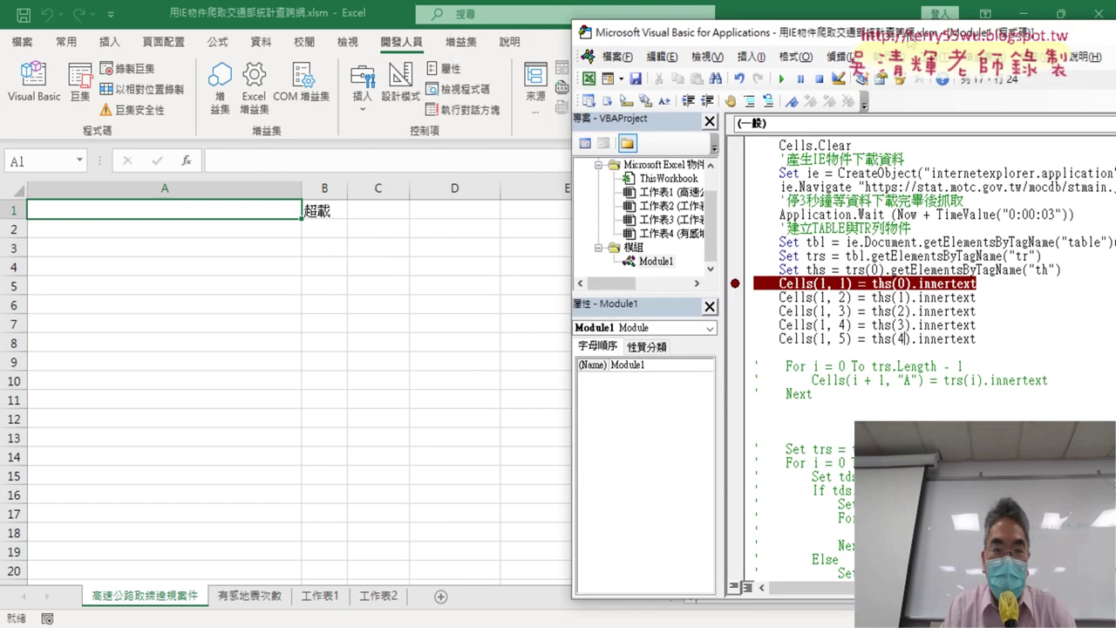
- Run the macro past its breakpoint so B1:E1 fill with 超載, 酒醉駕駛, 任意變換車道 and a fourth header
left_click(891, 297)
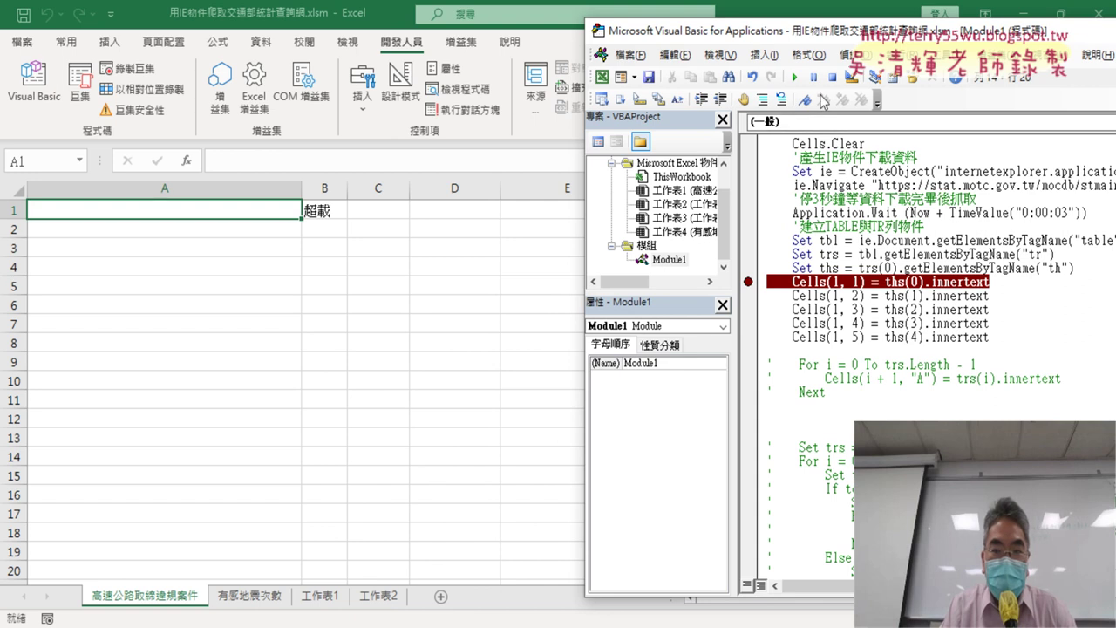
left_click(795, 77)
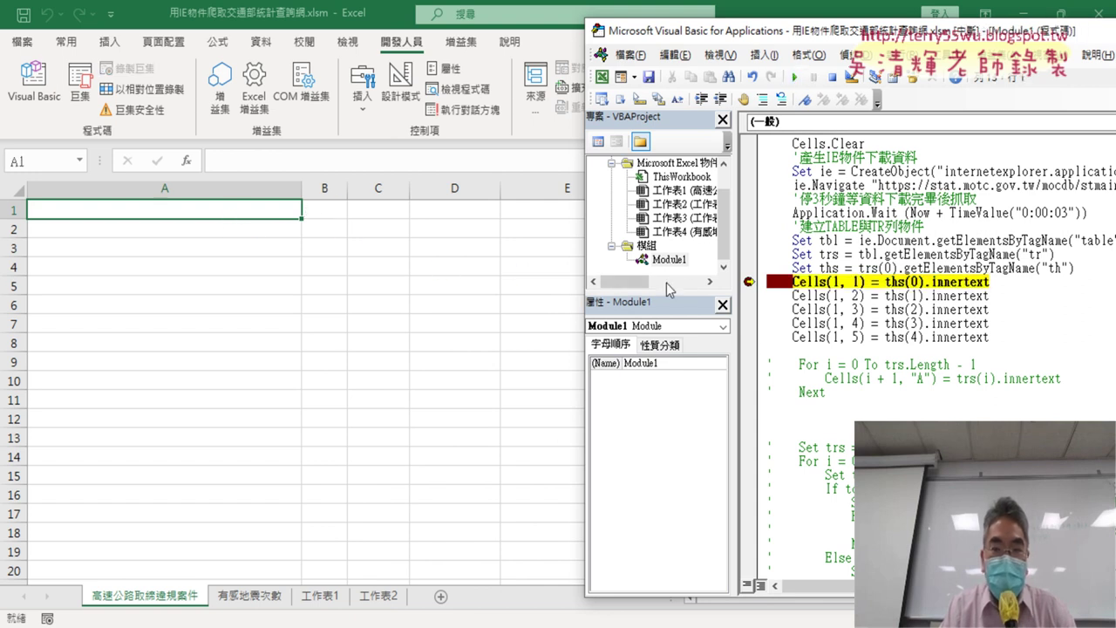
left_click(795, 77)
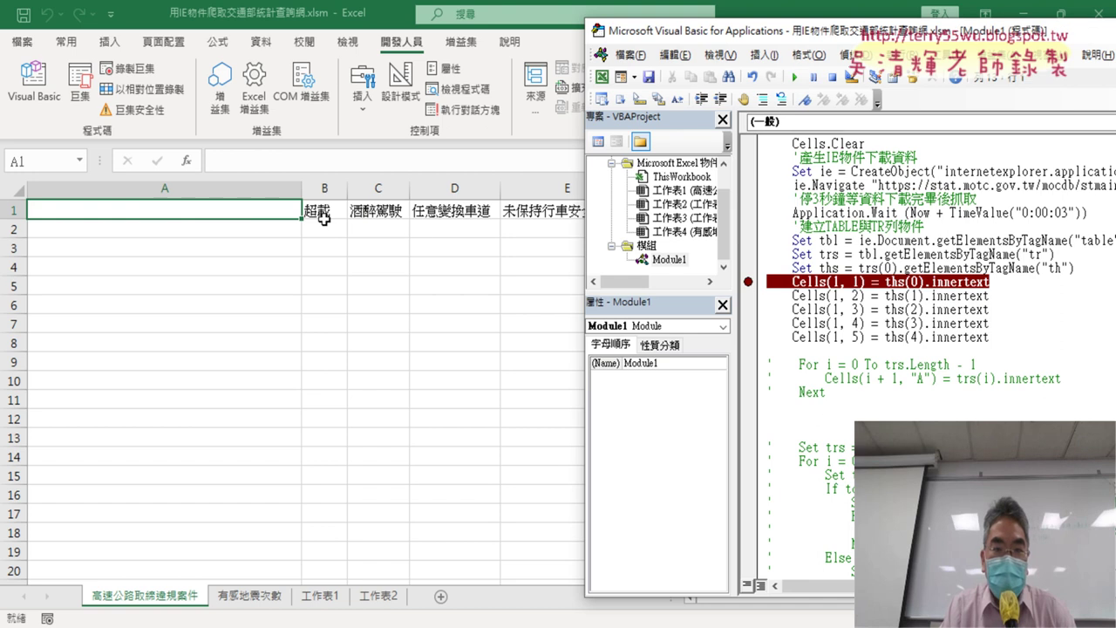
left_click_drag(991, 342, 744, 290)
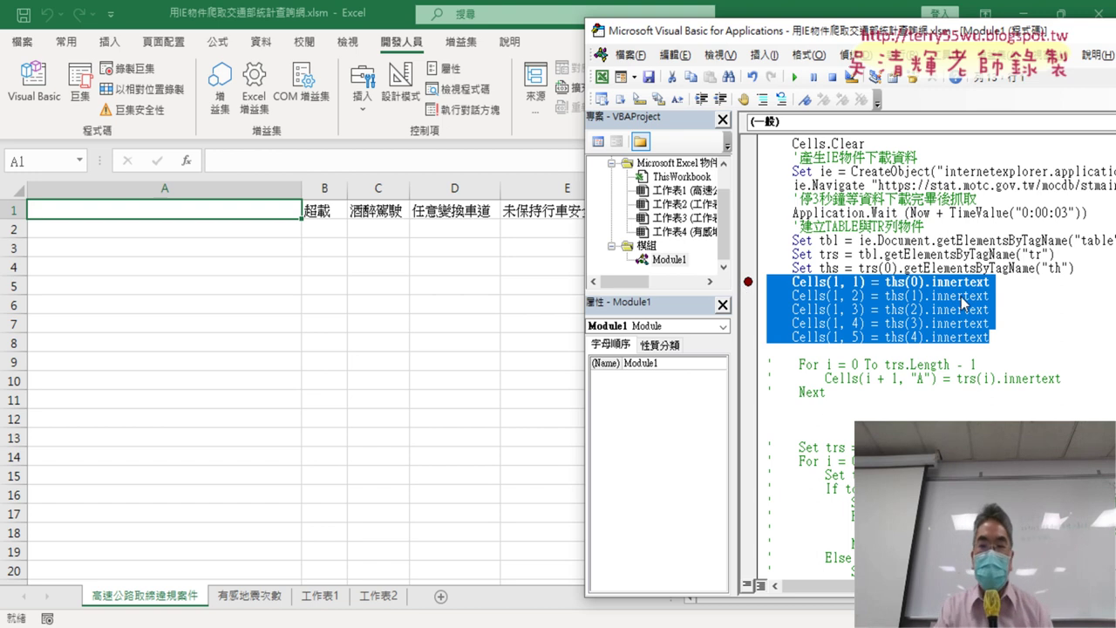
- Add an empty For j = 0 To 4 … Next loop below the five Cells header lines
left_click(1001, 340)
key("Return")
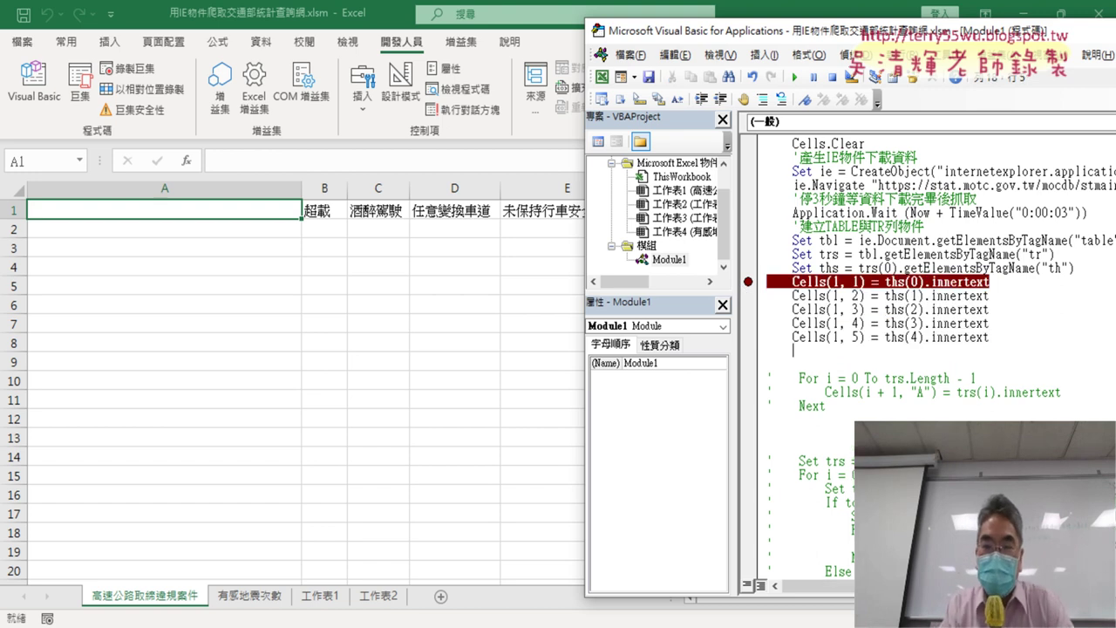
key("Return")
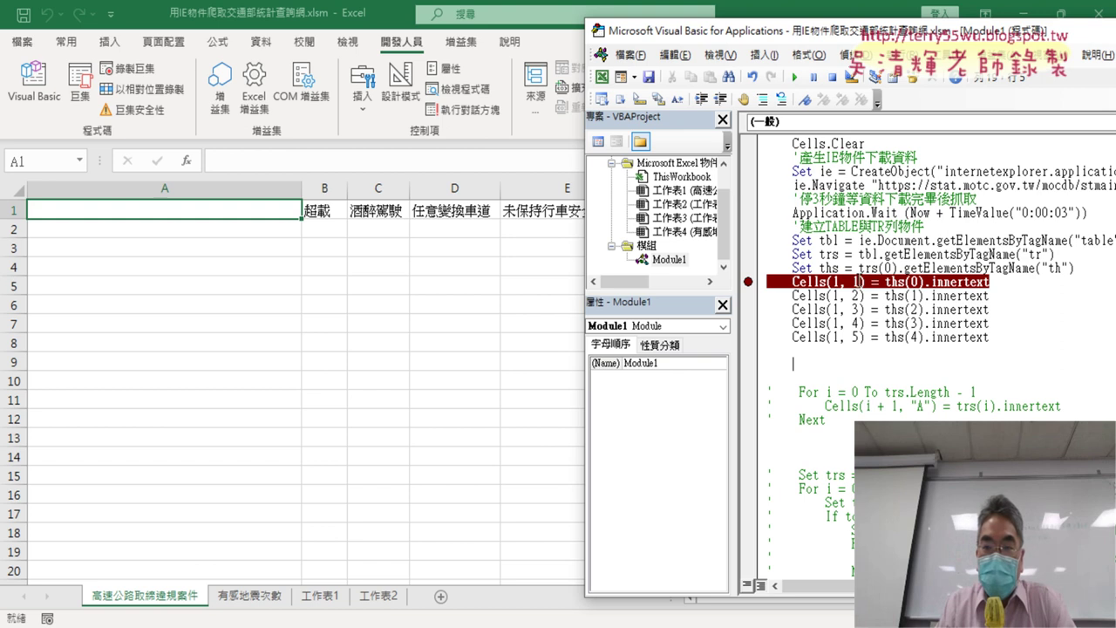
double_click(858, 282)
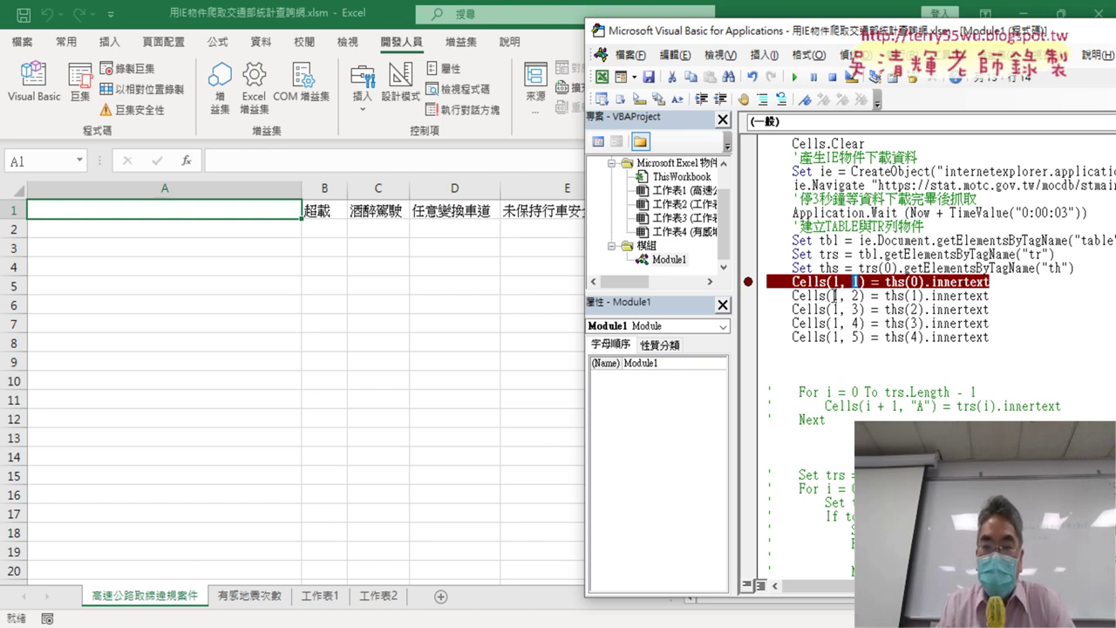
left_click(849, 360)
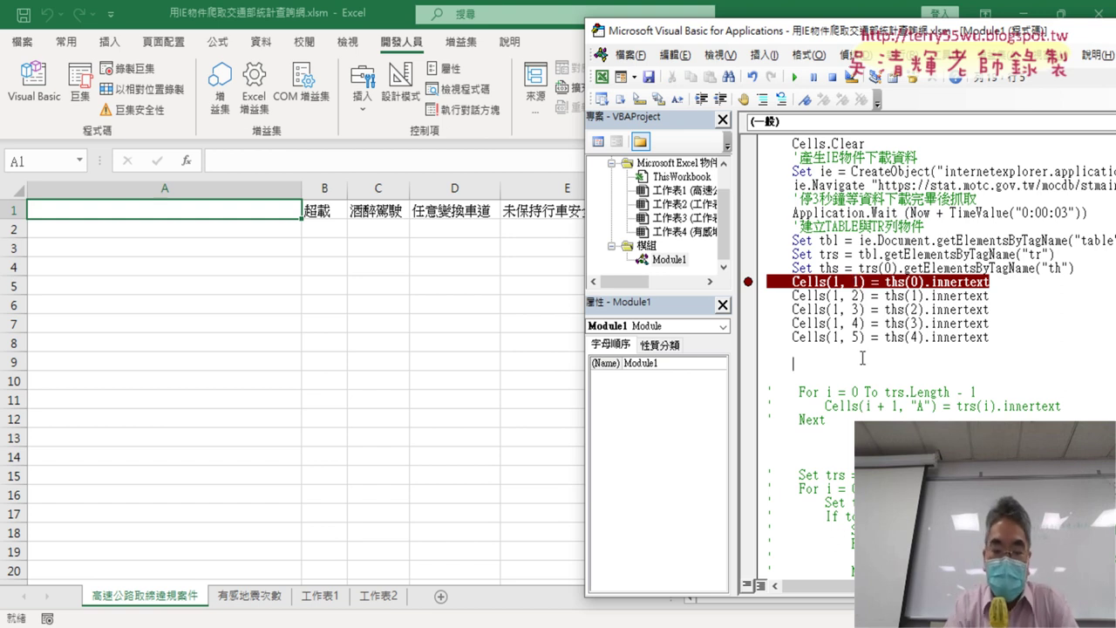
type("for")
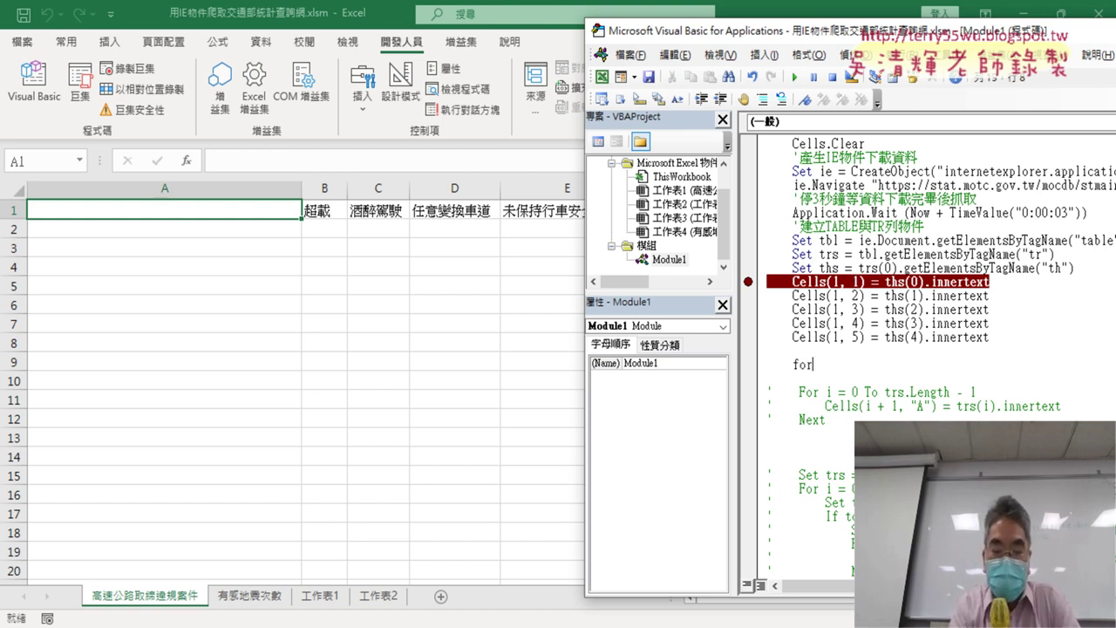
type(" j=0 to")
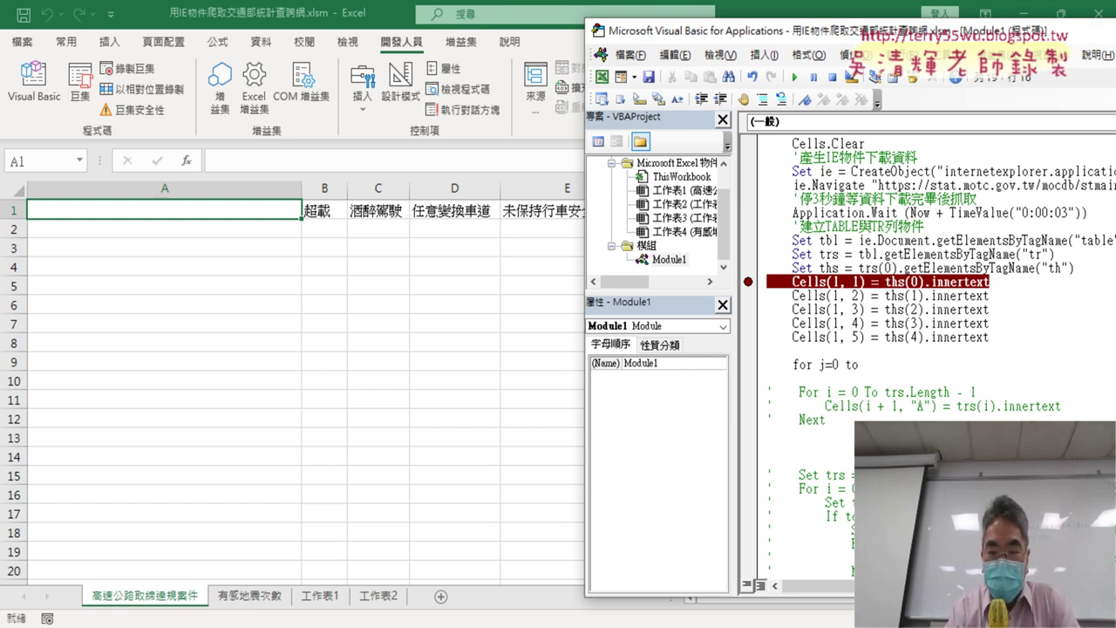
type("4")
key("Return")
key("Return")
type("nex")
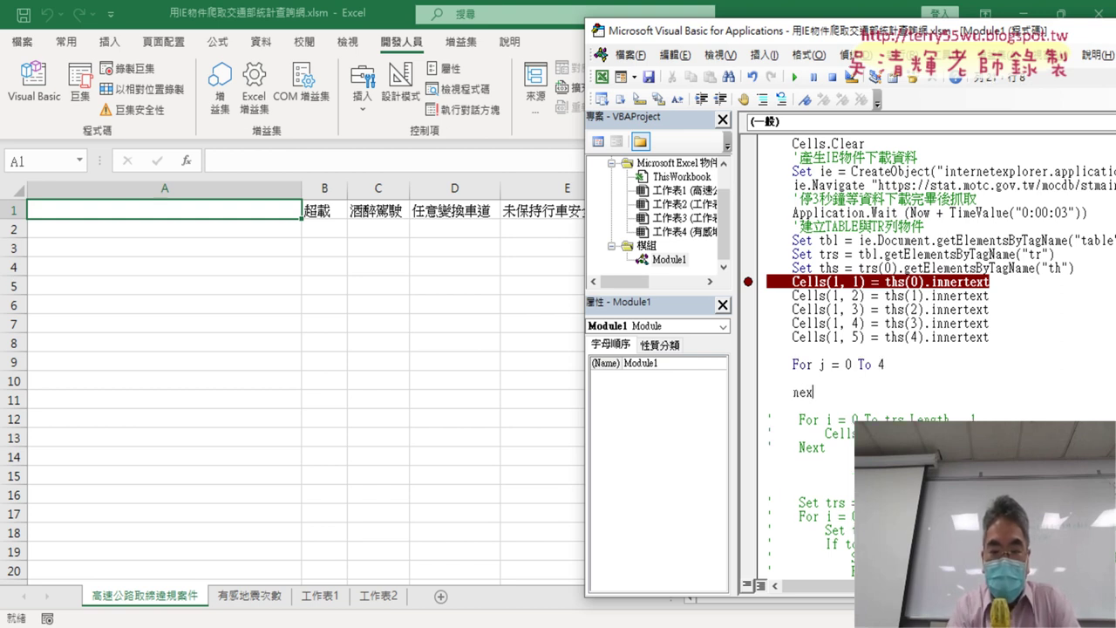
type("Next")
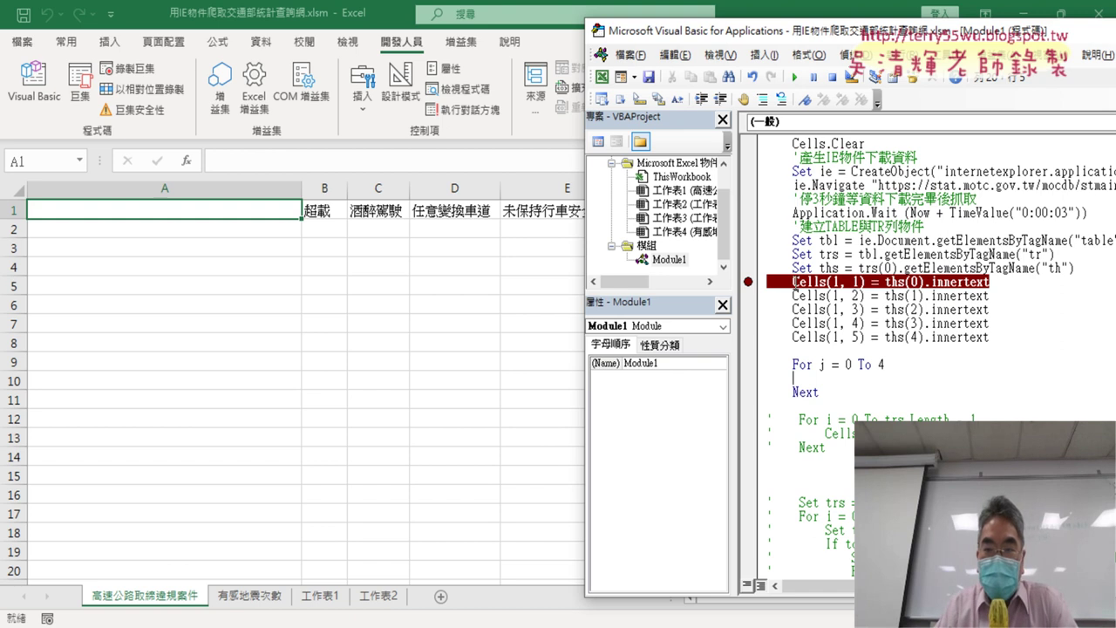
- Copy the Cells(1, 1) header line into the loop body and indent it
left_click_drag(794, 282, 991, 282)
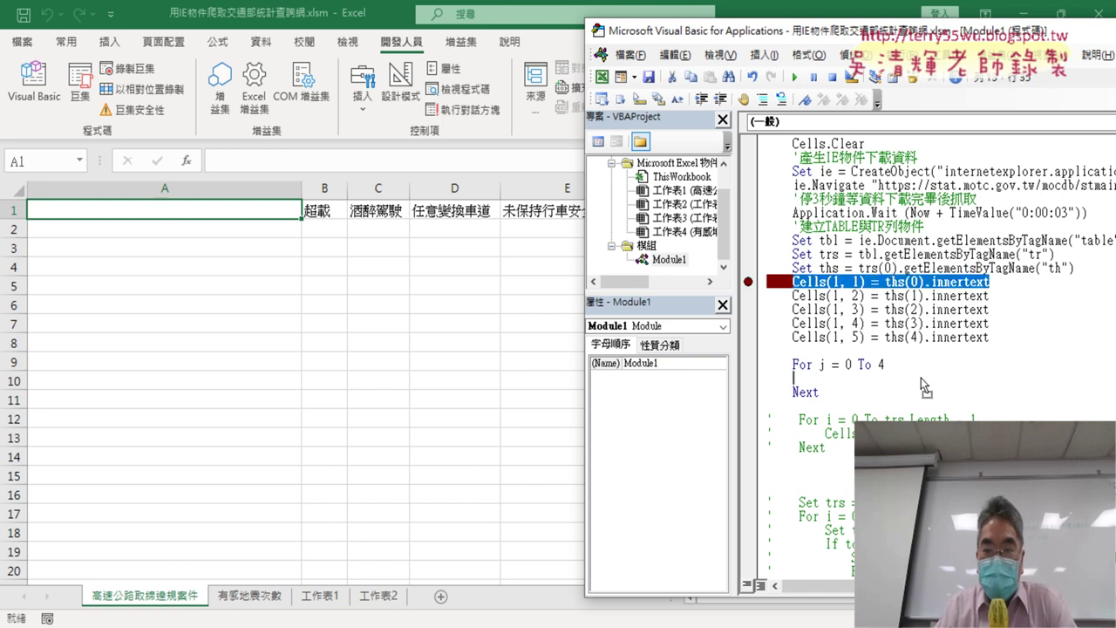
key("ctrl+c")
left_click(792, 379)
key("ctrl+v")
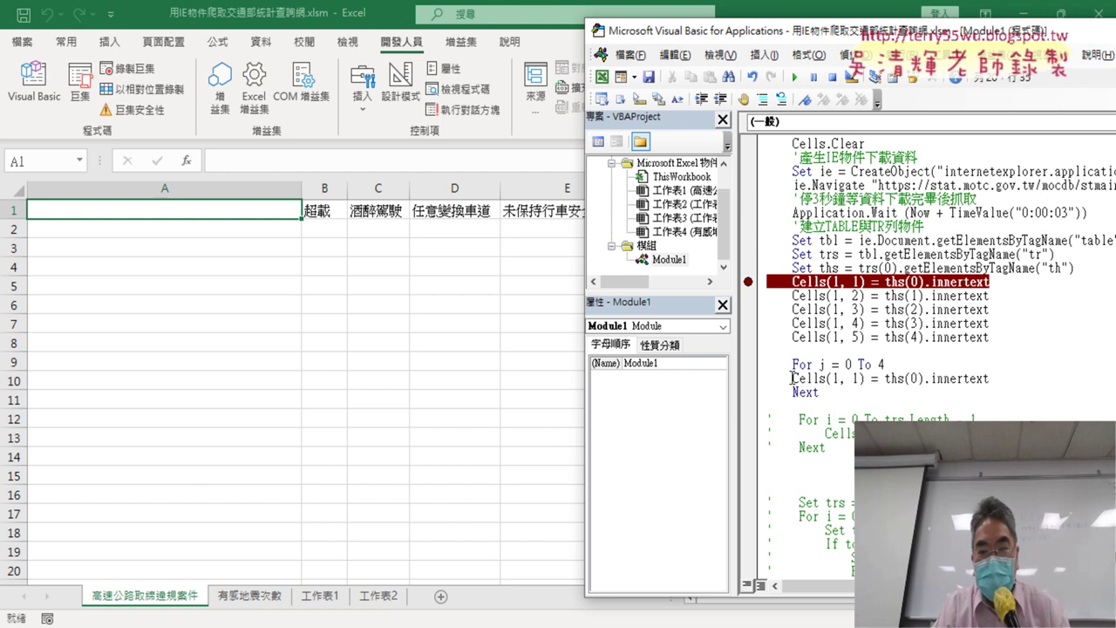
left_click(792, 379)
key("Tab")
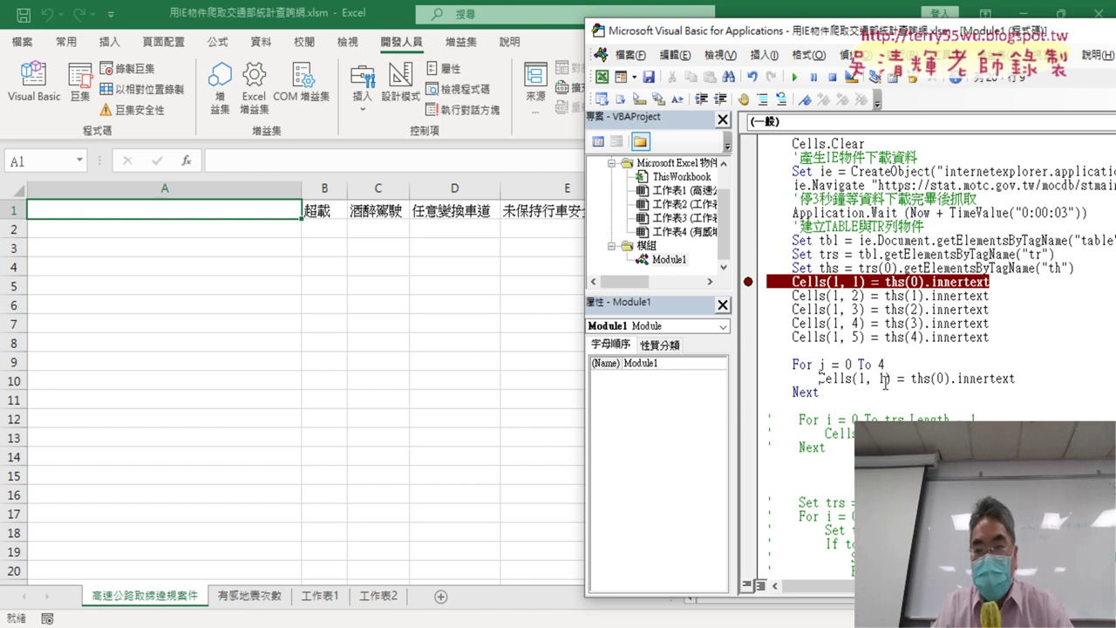
- Change the loop line to Cells(1, j + 1) = ths(j).innertext
double_click(885, 379)
type("j")
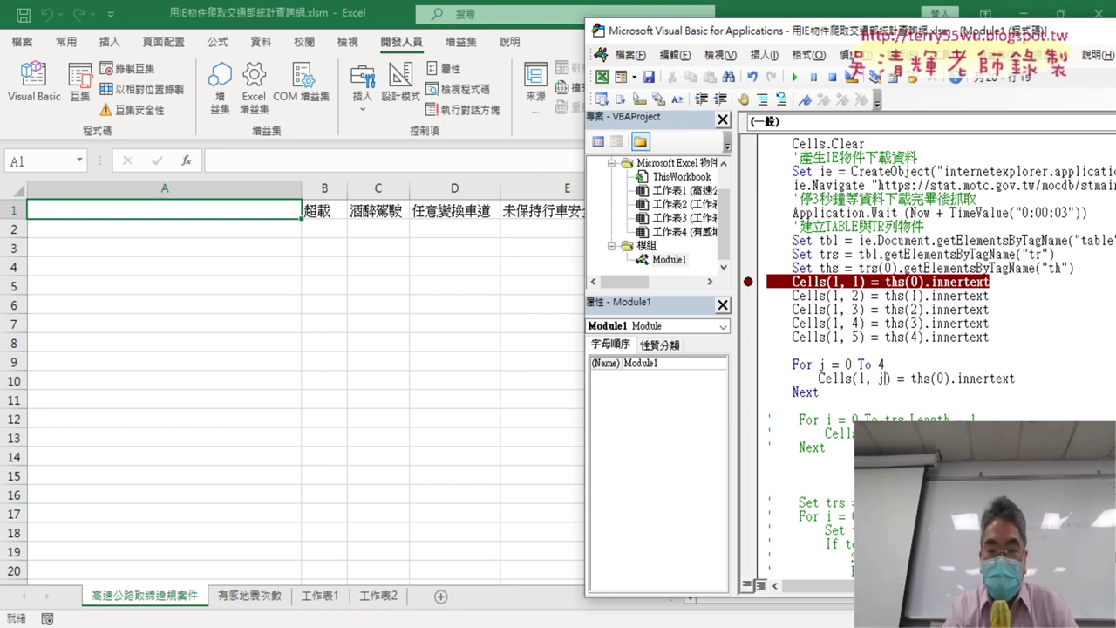
type("+1")
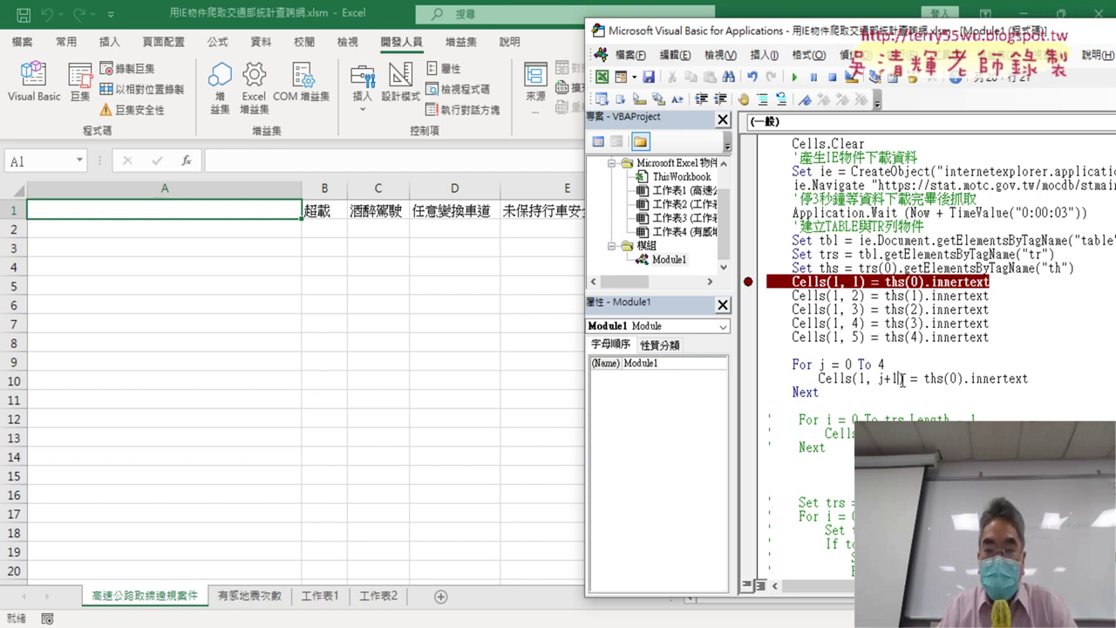
left_click_drag(900, 379, 881, 383)
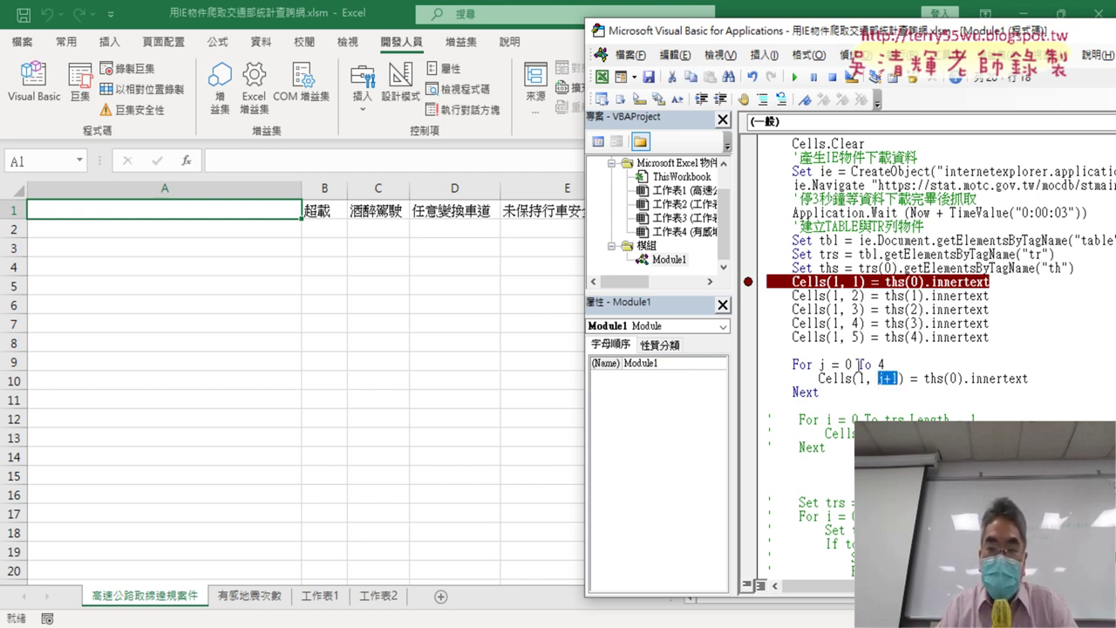
double_click(955, 379)
type("j")
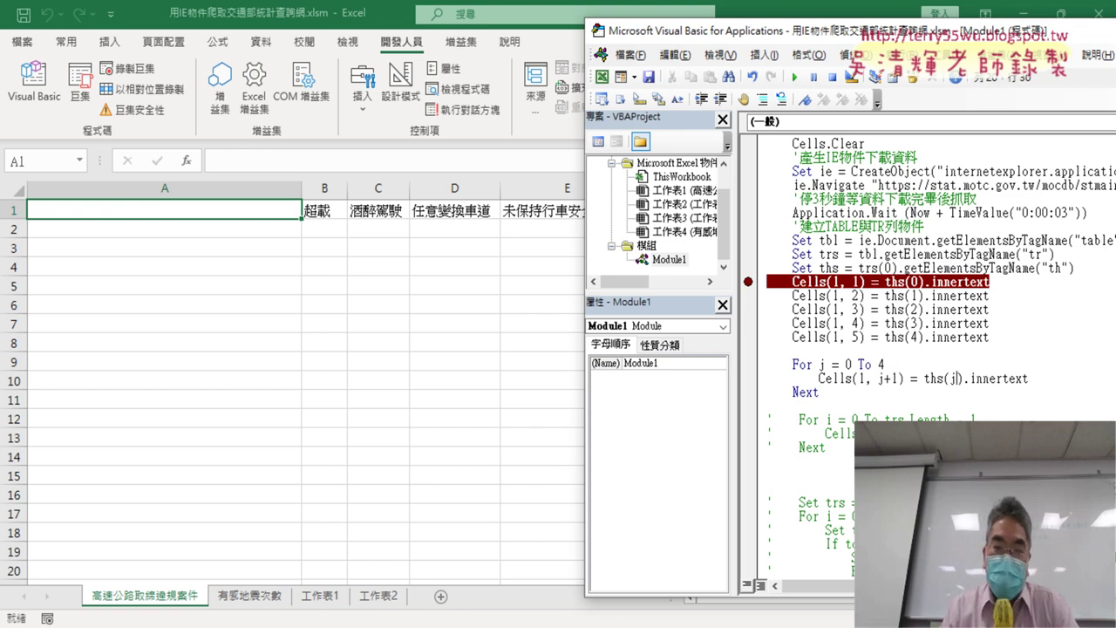
left_click(976, 415)
left_click_drag(846, 394, 766, 364)
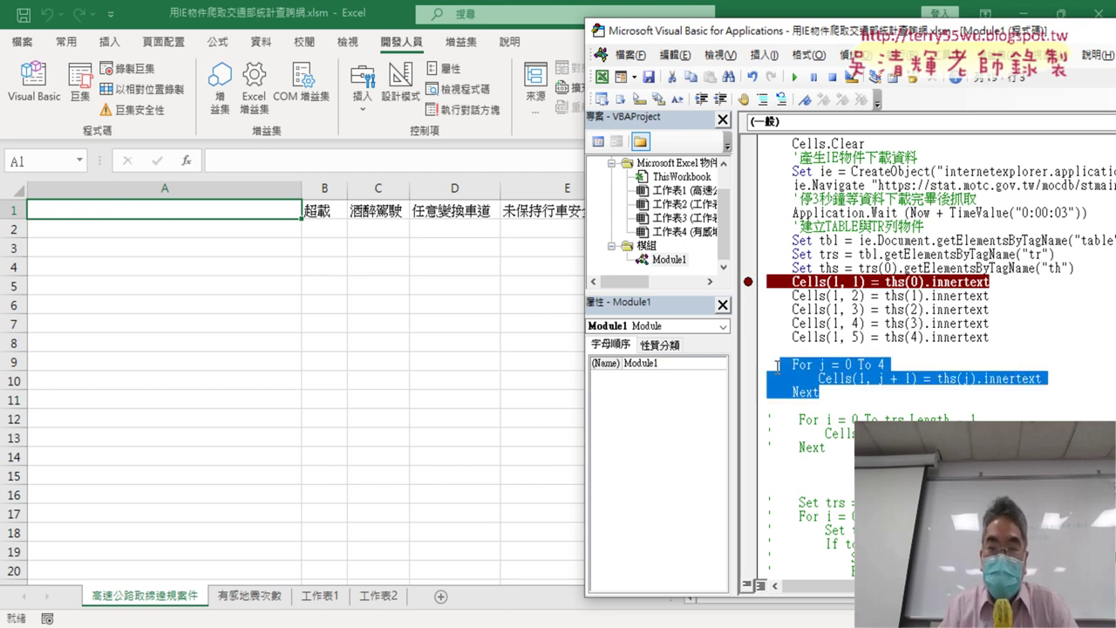
left_click_drag(993, 338, 768, 281)
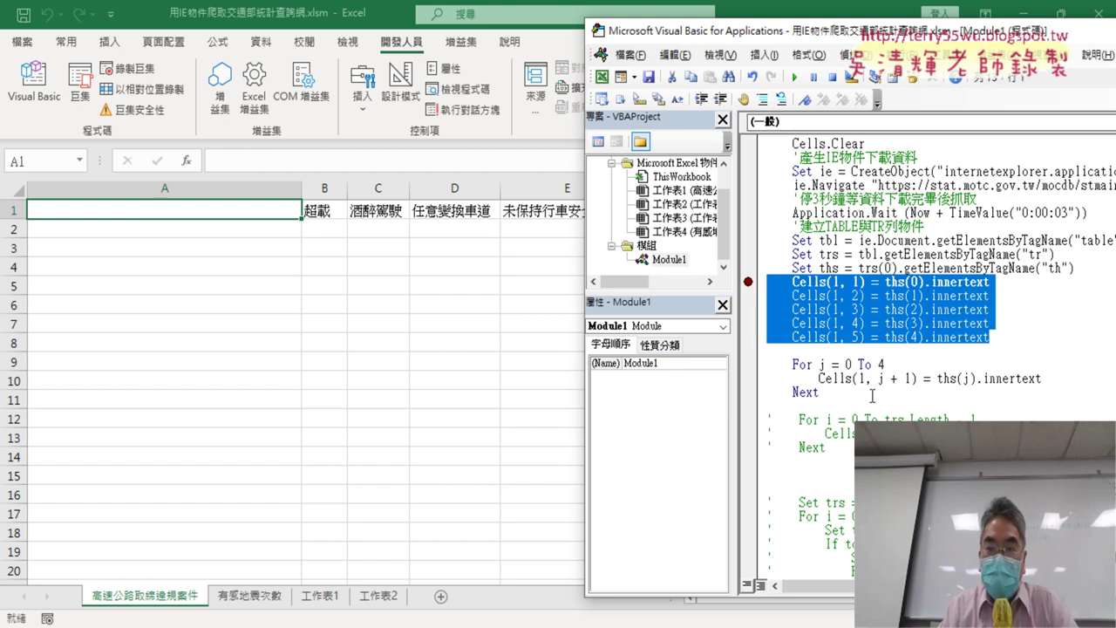
- Comment out the five Cells header lines, test-run the For j loop, then uncomment the For i block
left_click(766, 99)
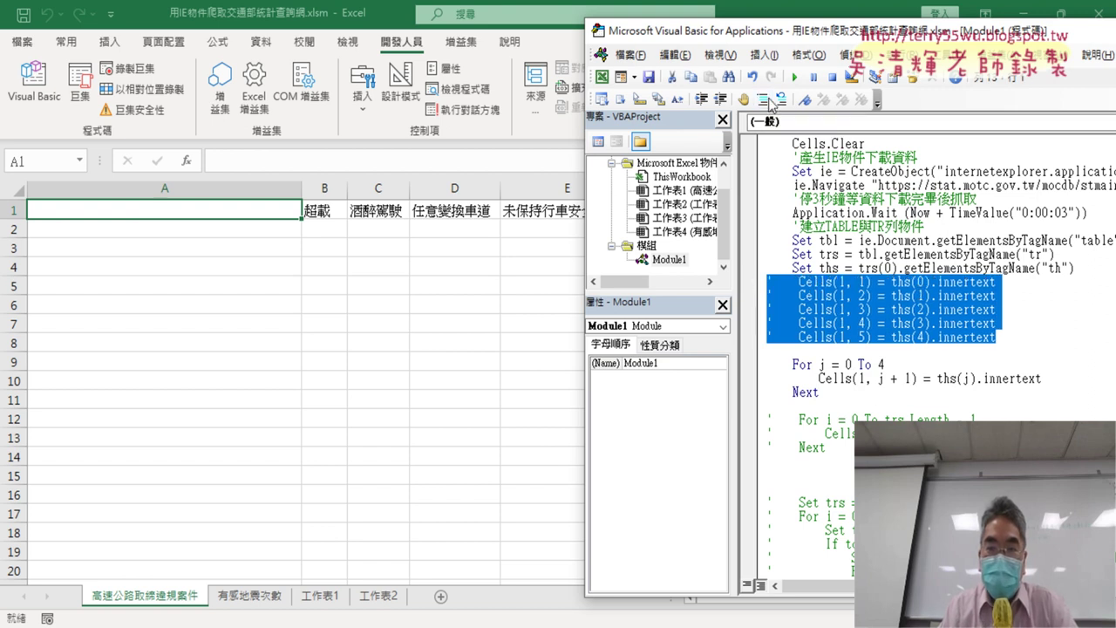
left_click(794, 77)
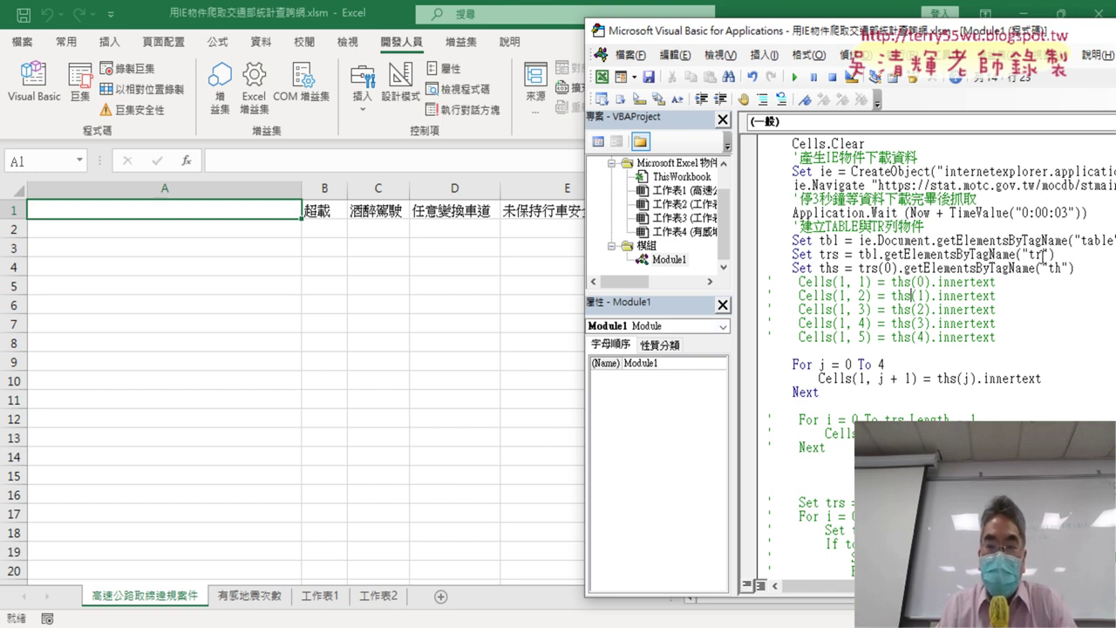
left_click_drag(1075, 269, 862, 270)
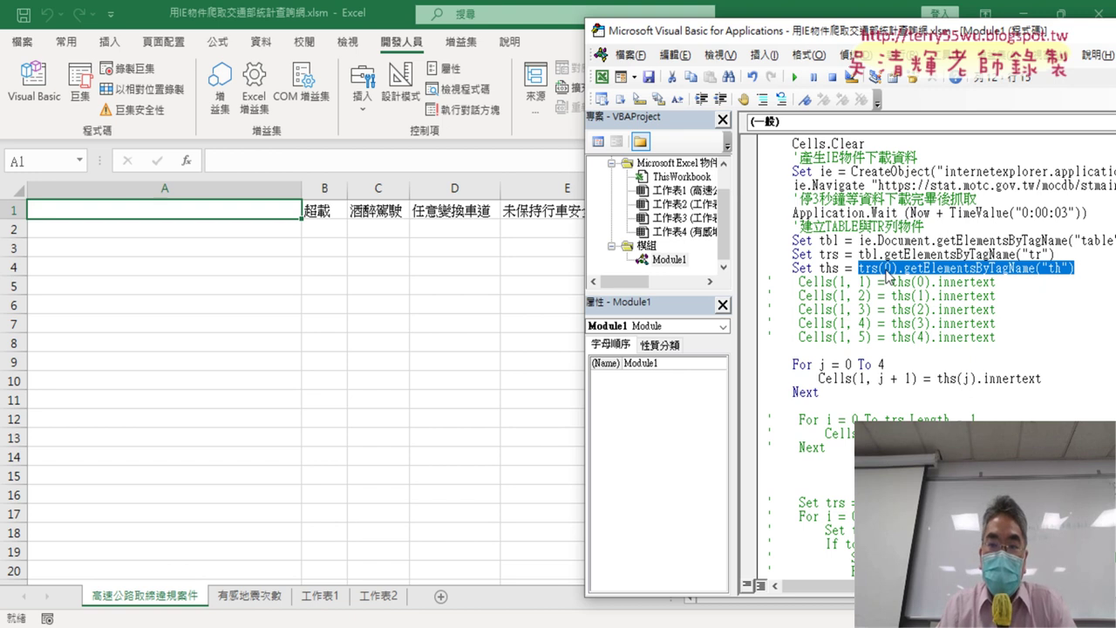
left_click_drag(838, 447, 771, 425)
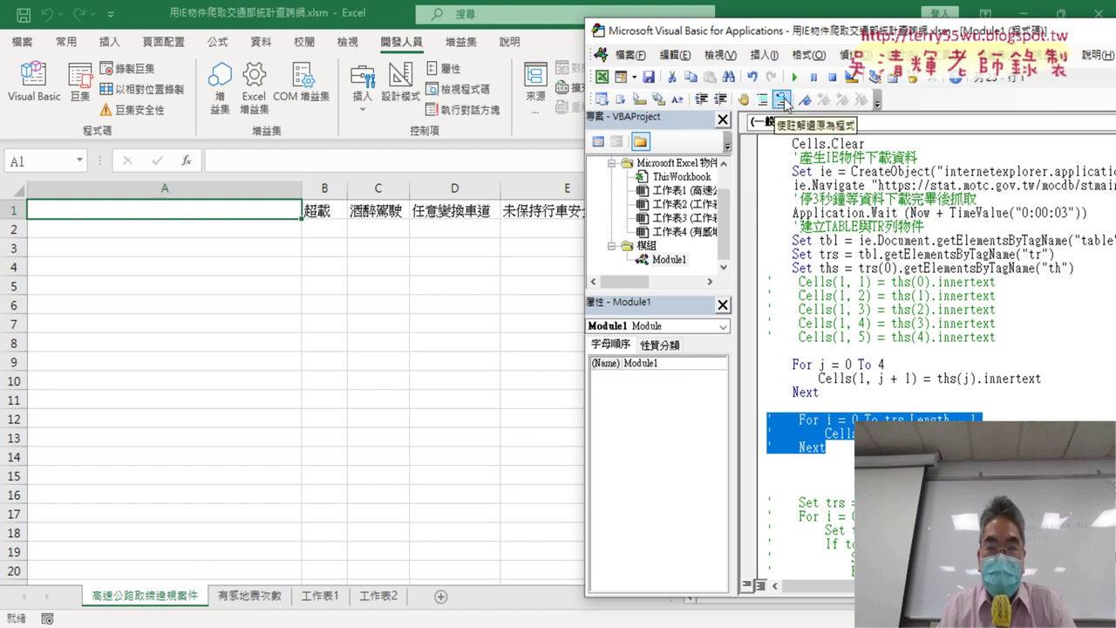
left_click(783, 101)
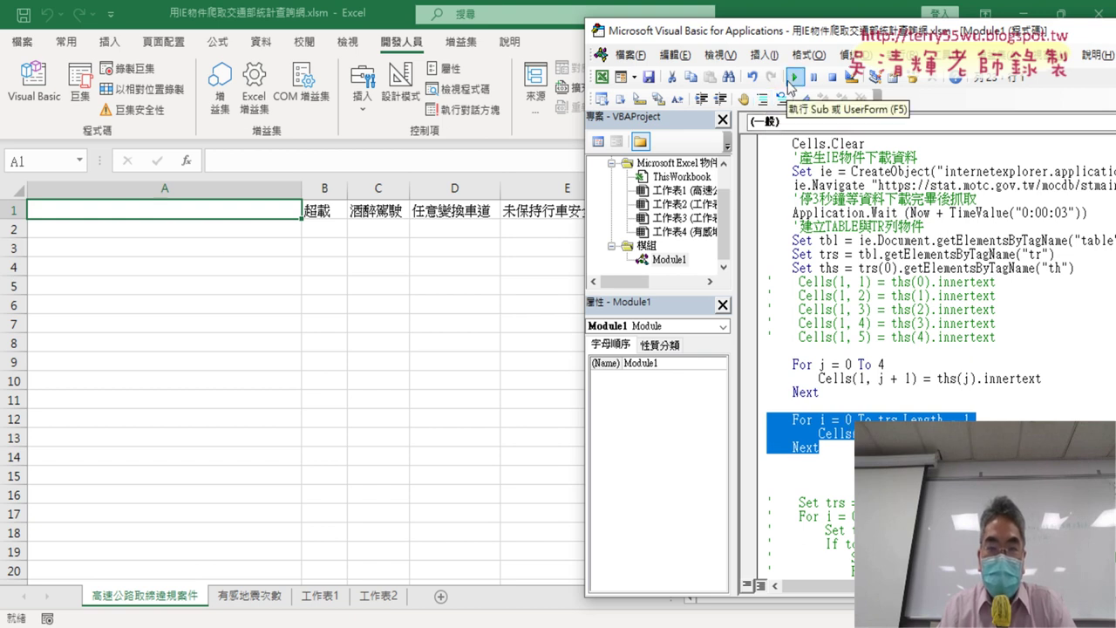
- Run the macro and check the worksheet's B1:E1 headers and the 110年1月 row
left_click(795, 77)
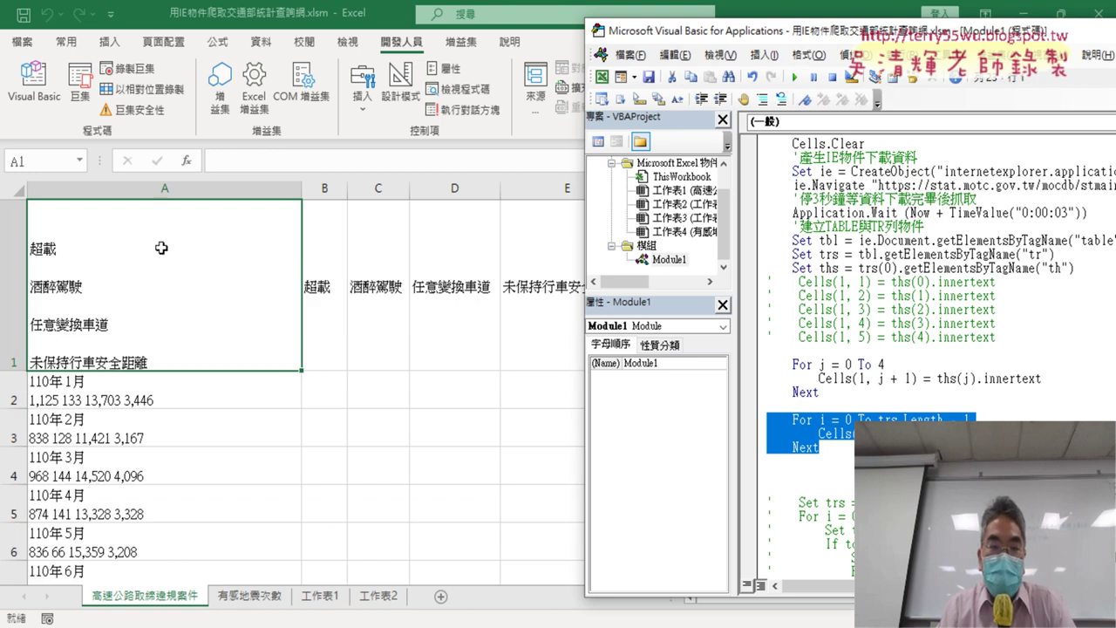
left_click(170, 298)
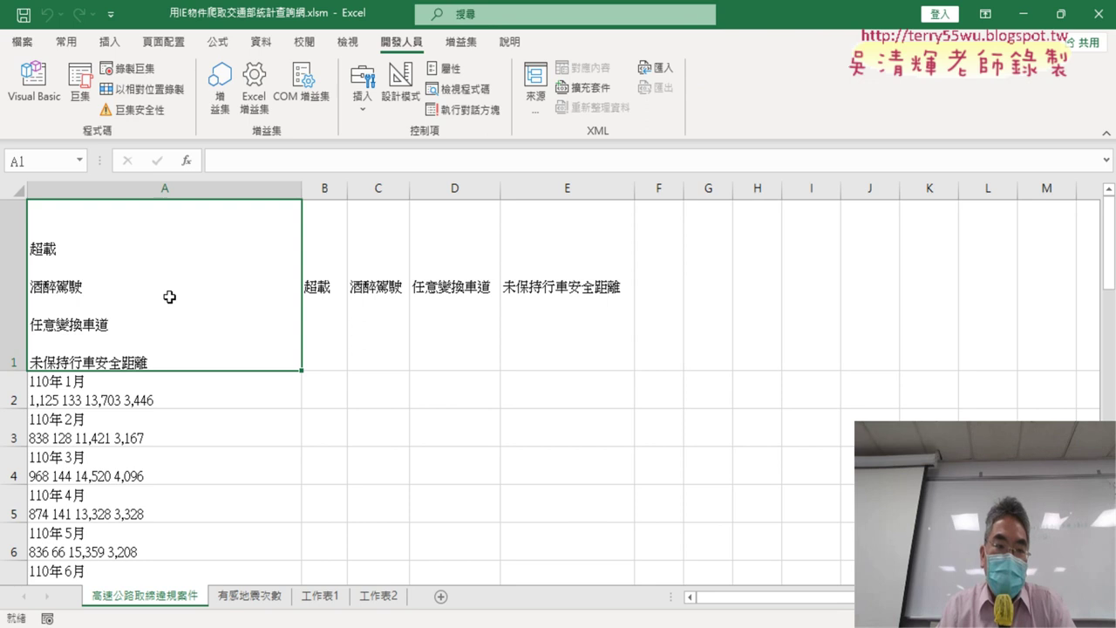
left_click(149, 390)
left_click_drag(352, 394, 534, 391)
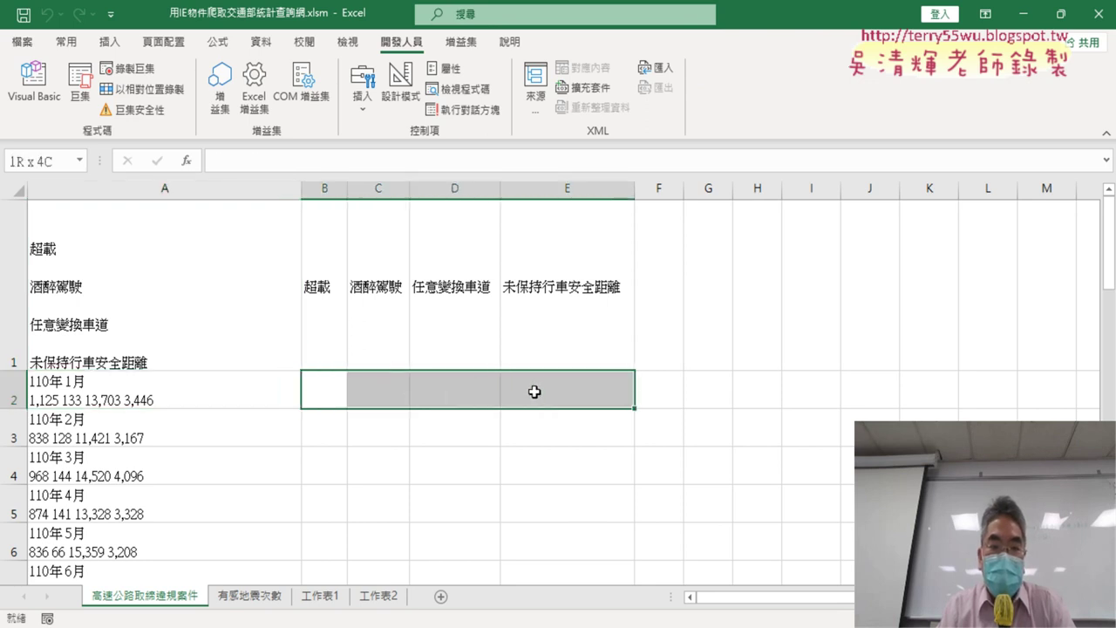
left_click_drag(328, 303, 566, 288)
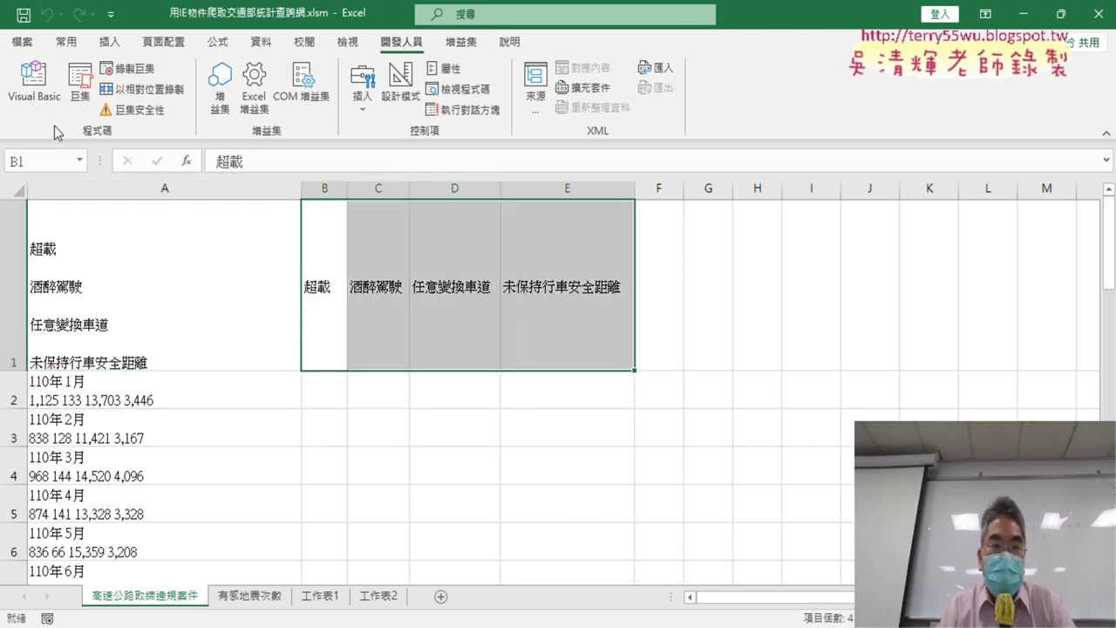
- Return to the VBA code to review the For j header loop and For i row loop
left_click(35, 83)
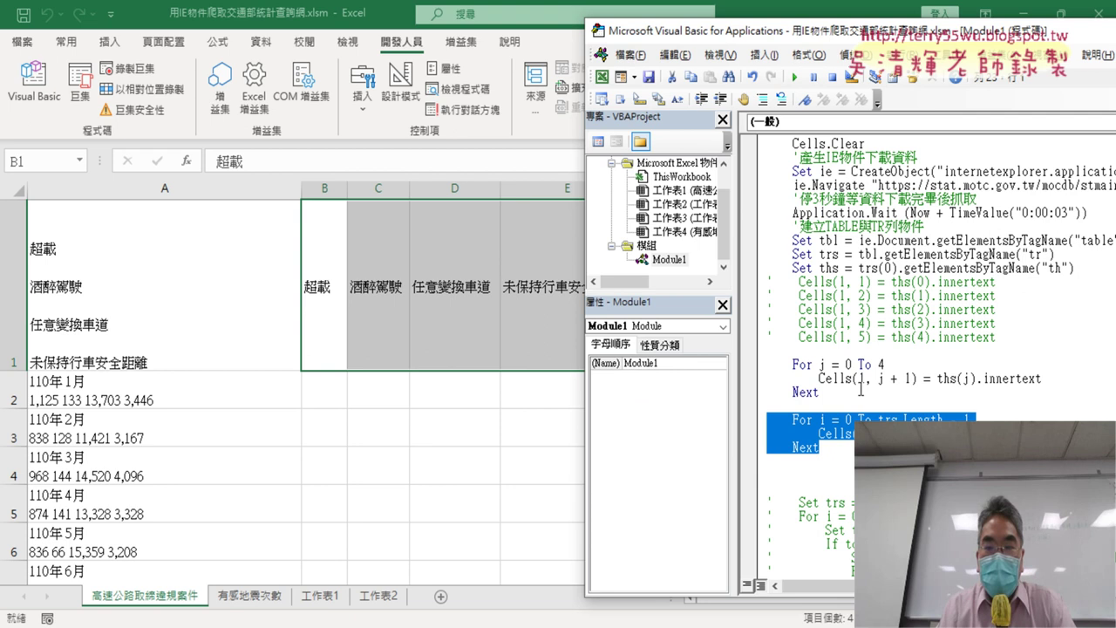
left_click_drag(861, 389, 754, 369)
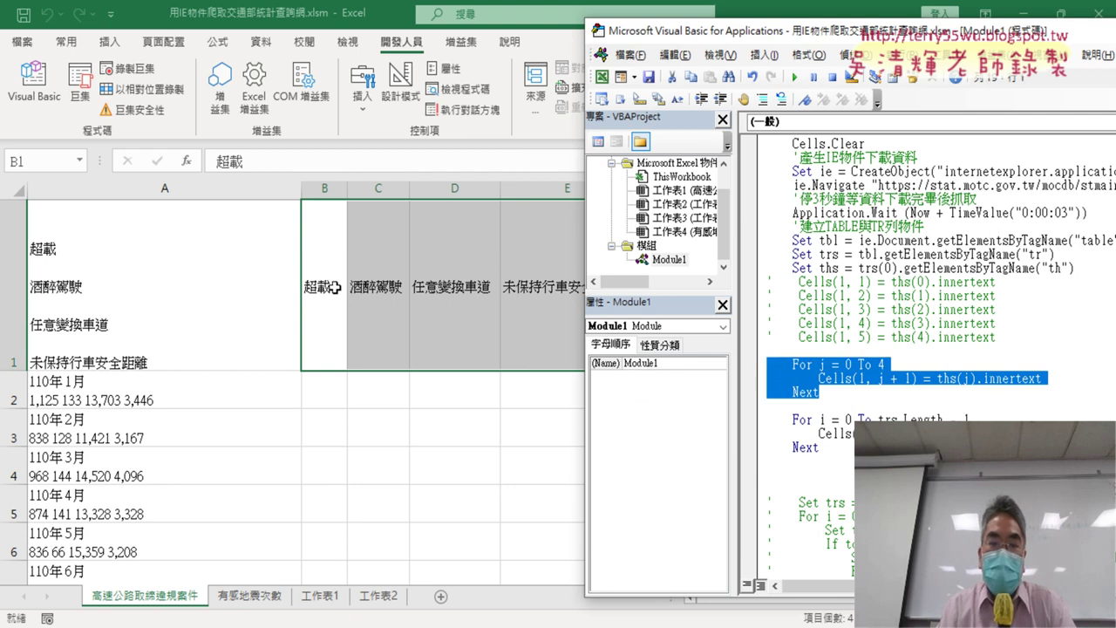
left_click_drag(852, 453, 757, 427)
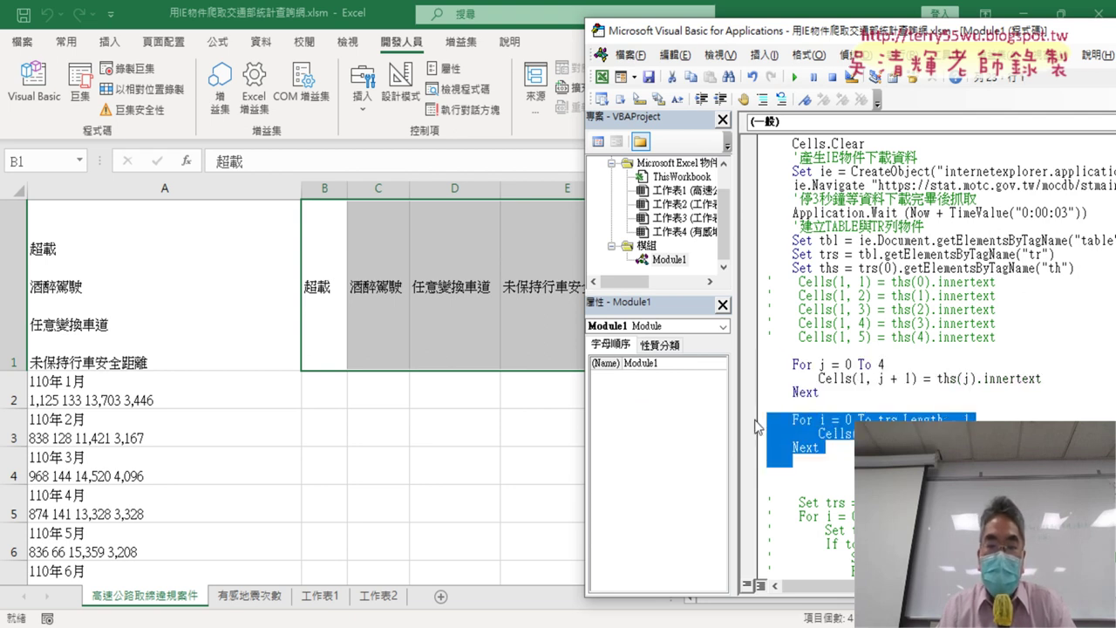